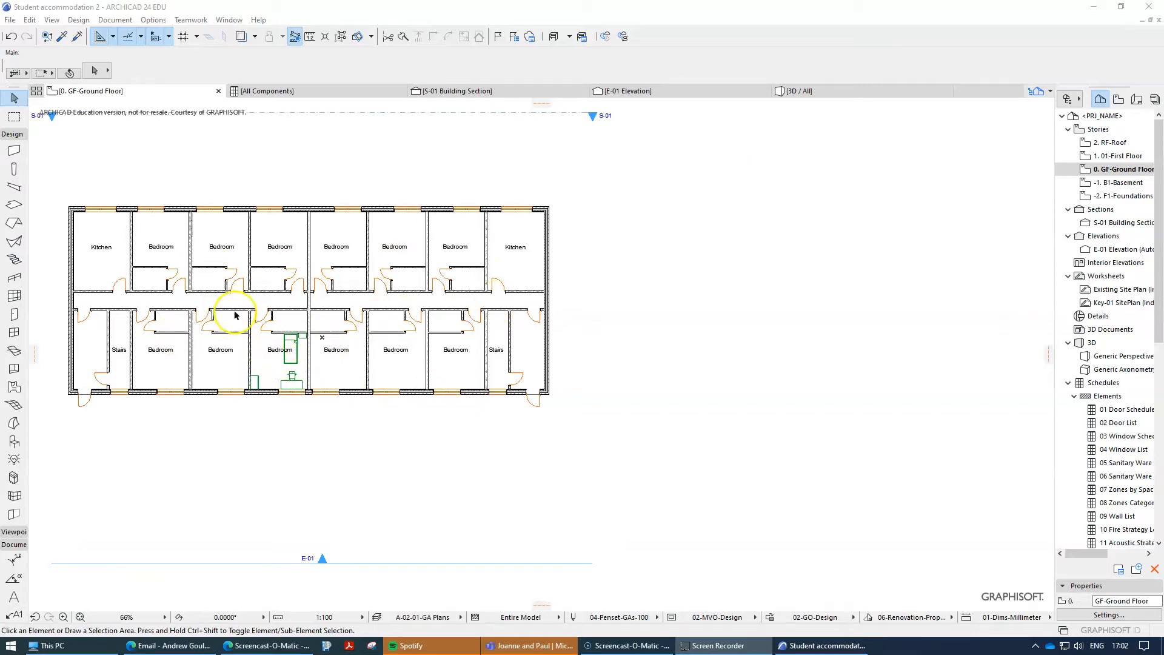
Step: Open the 3D view and examine the whole exterior of the student accommodation building
left_click(802, 92)
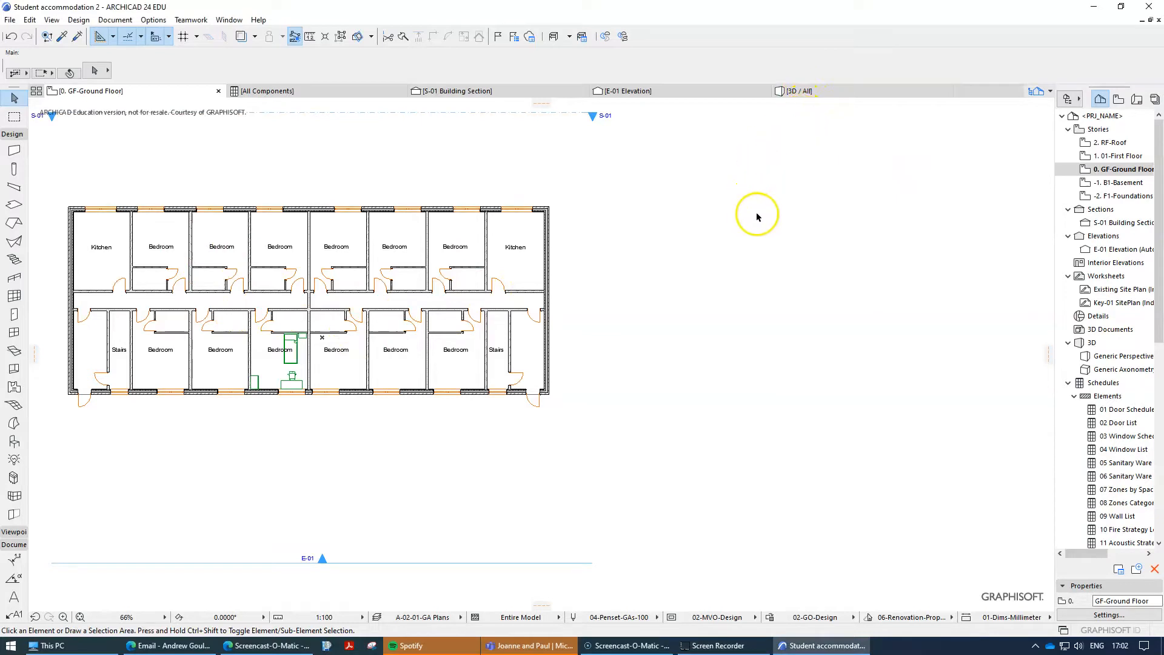
left_click(807, 91)
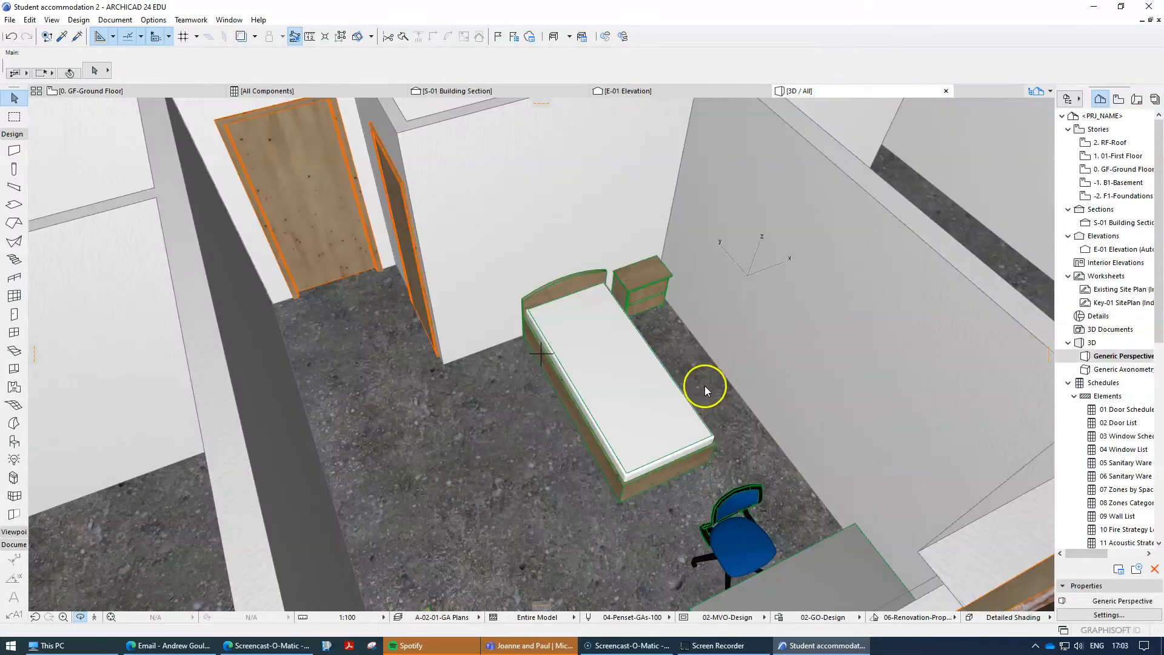
scroll(598, 483, "down", 2)
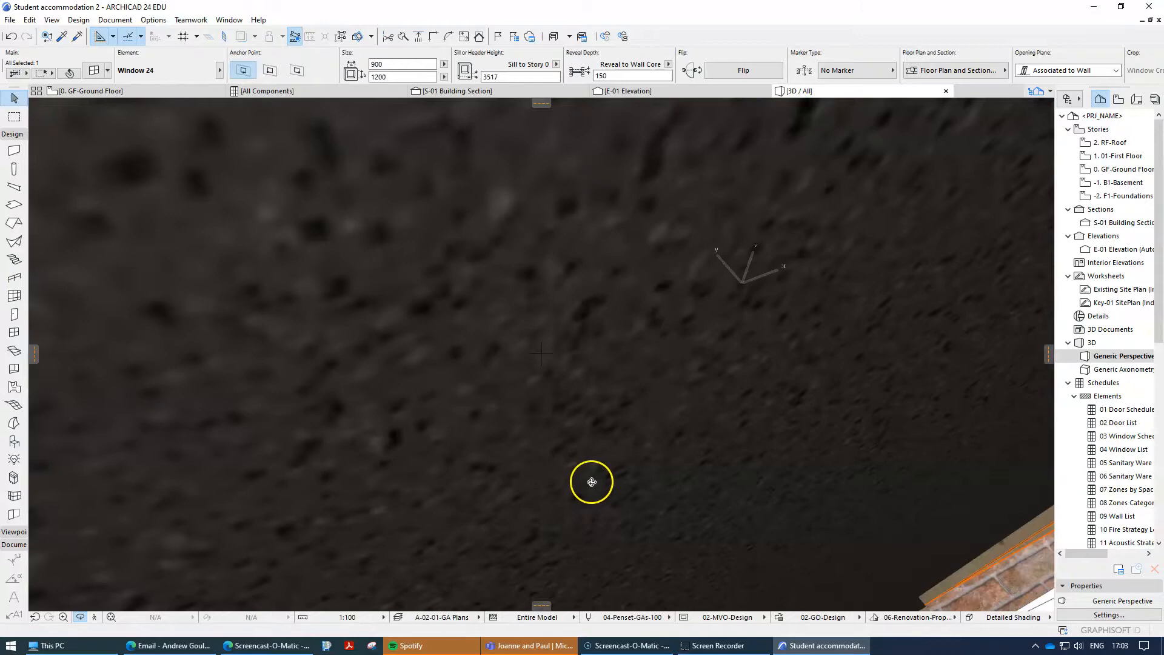
scroll(590, 482, "down", 4)
scroll(590, 482, "down", 8)
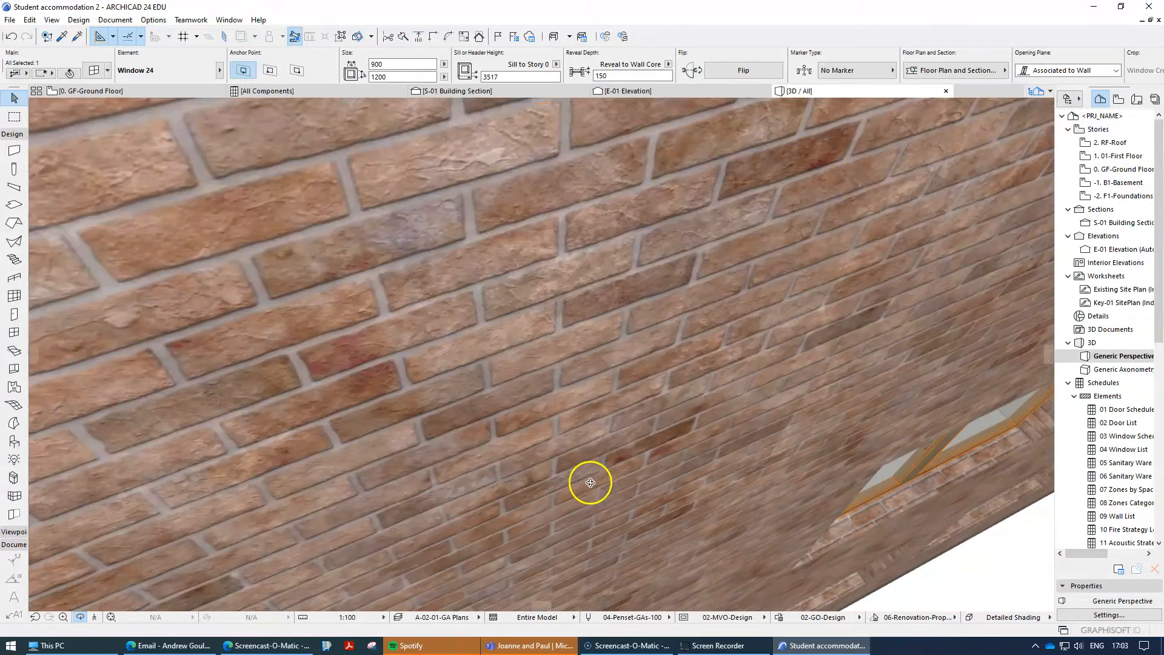
scroll(590, 483, "down", 8)
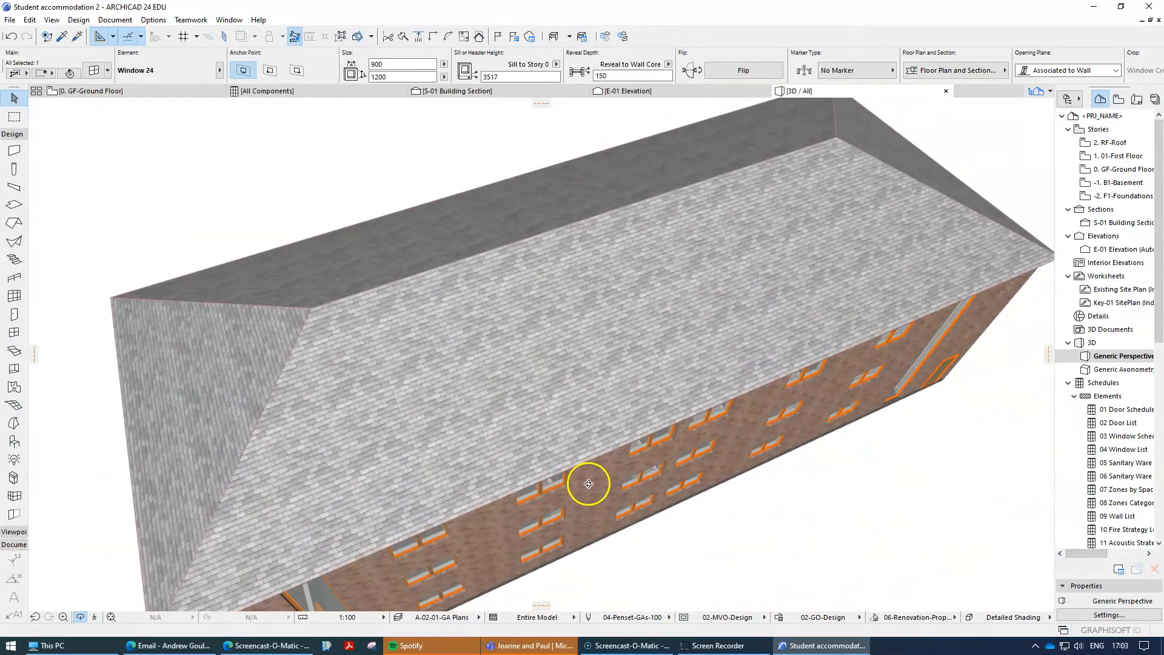
left_click_drag(554, 520, 603, 371)
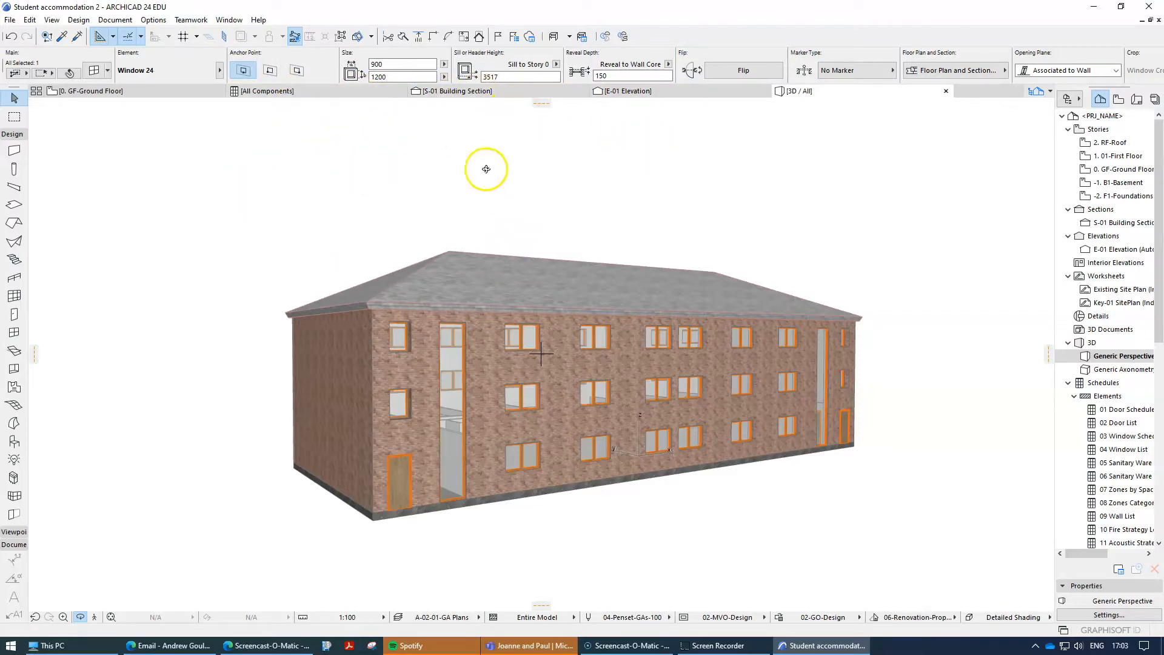
Step: Review the S-01 building section, the E-01 elevation and the All Components schedule
left_click(472, 94)
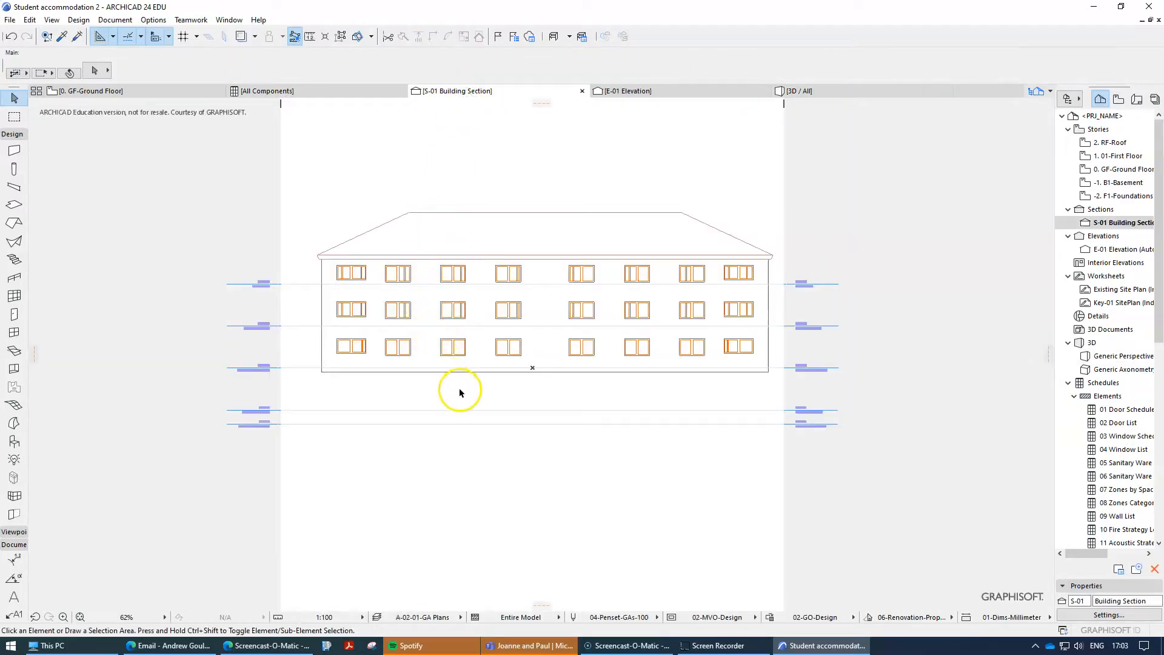
left_click(631, 93)
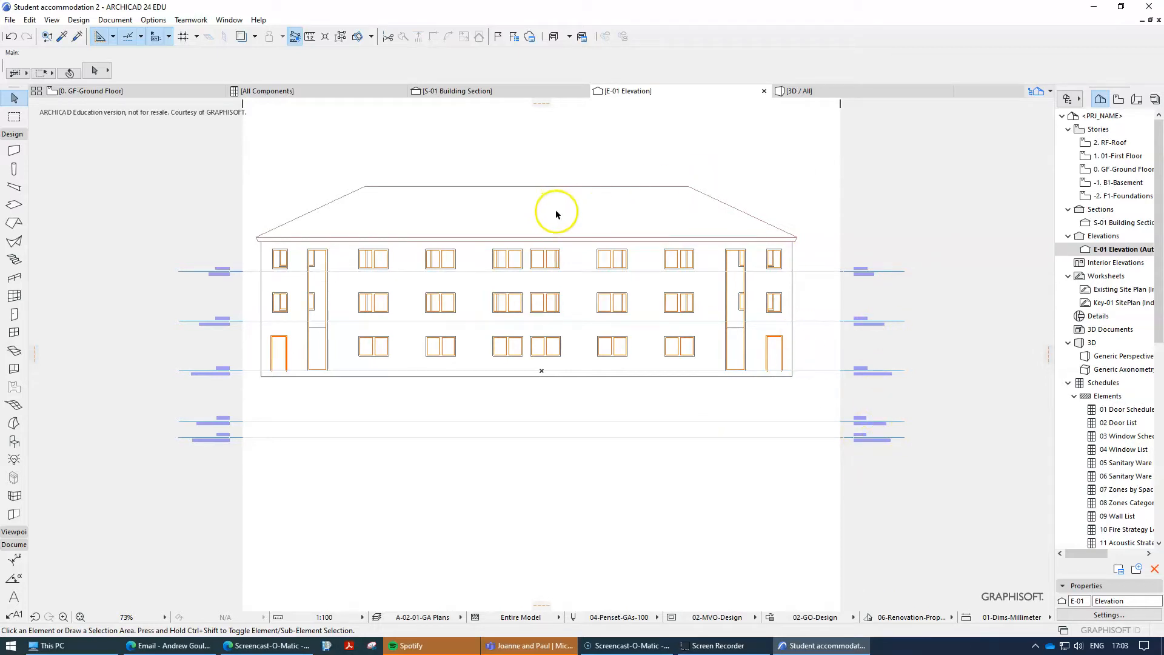
left_click(456, 92)
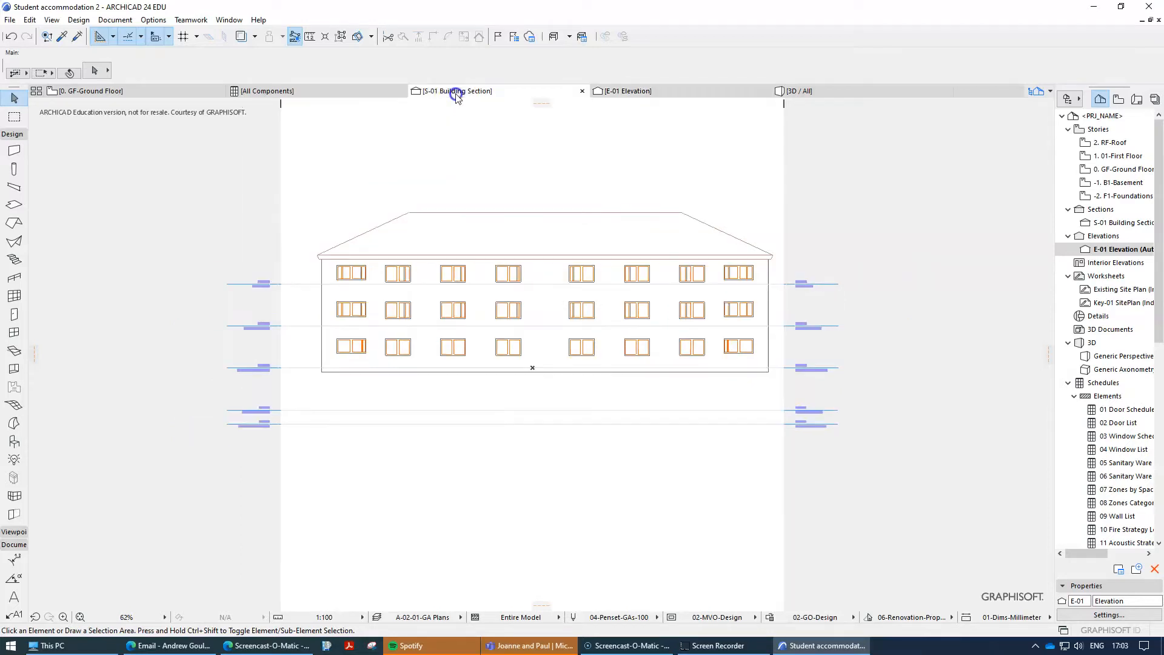
left_click(324, 93)
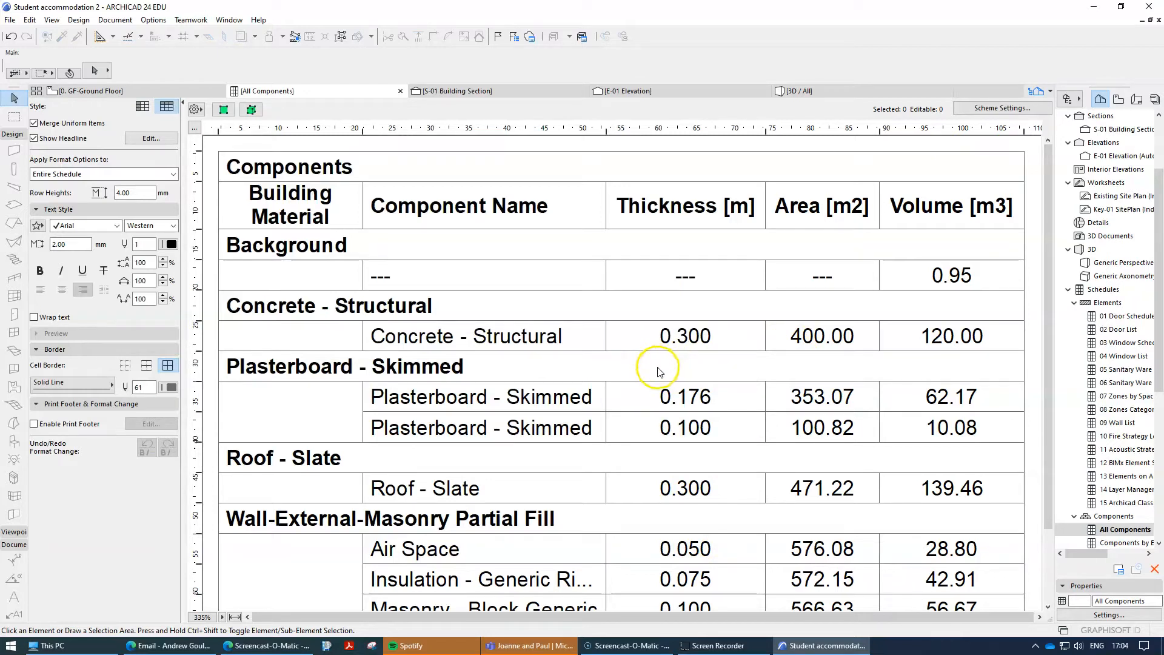
scroll(660, 372, "down", 3)
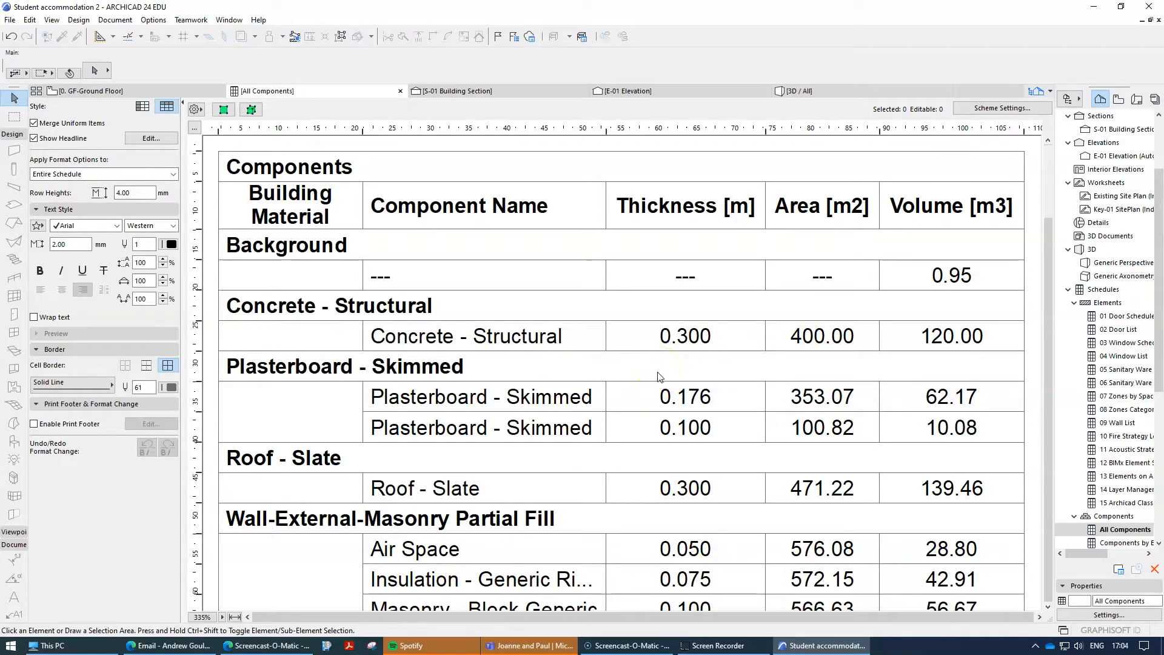
scroll(658, 378, "up", 3)
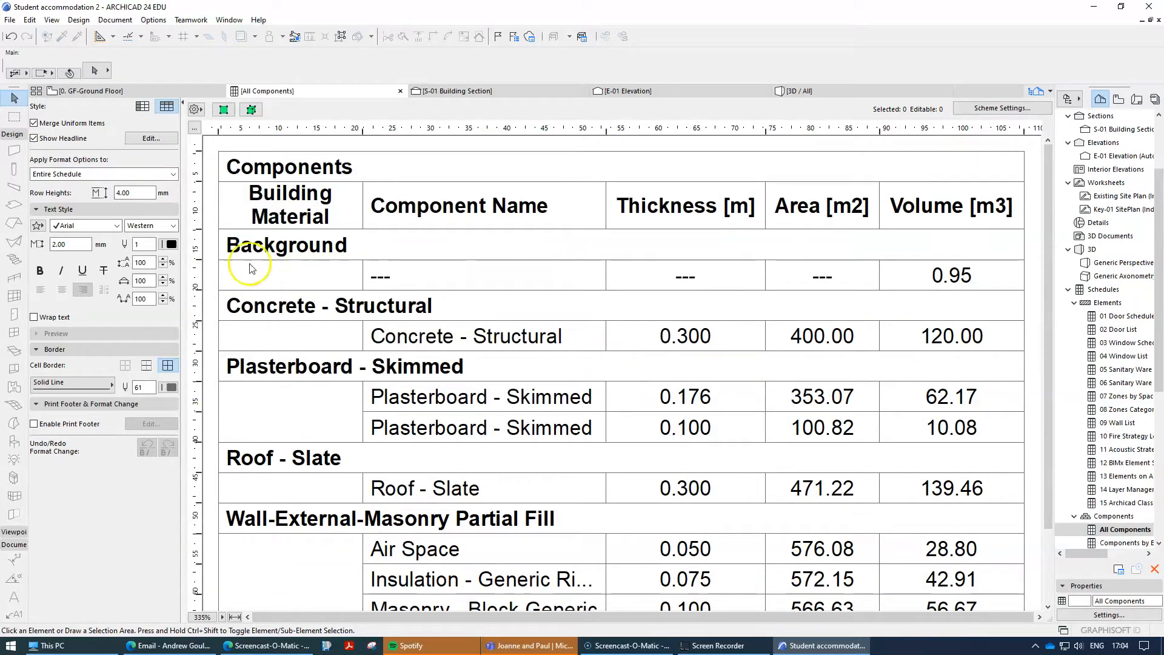
Step: On the ground floor plan, dimension the building's overall length between its two lower outer corners, placing the dimension line below the wall
left_click(90, 92)
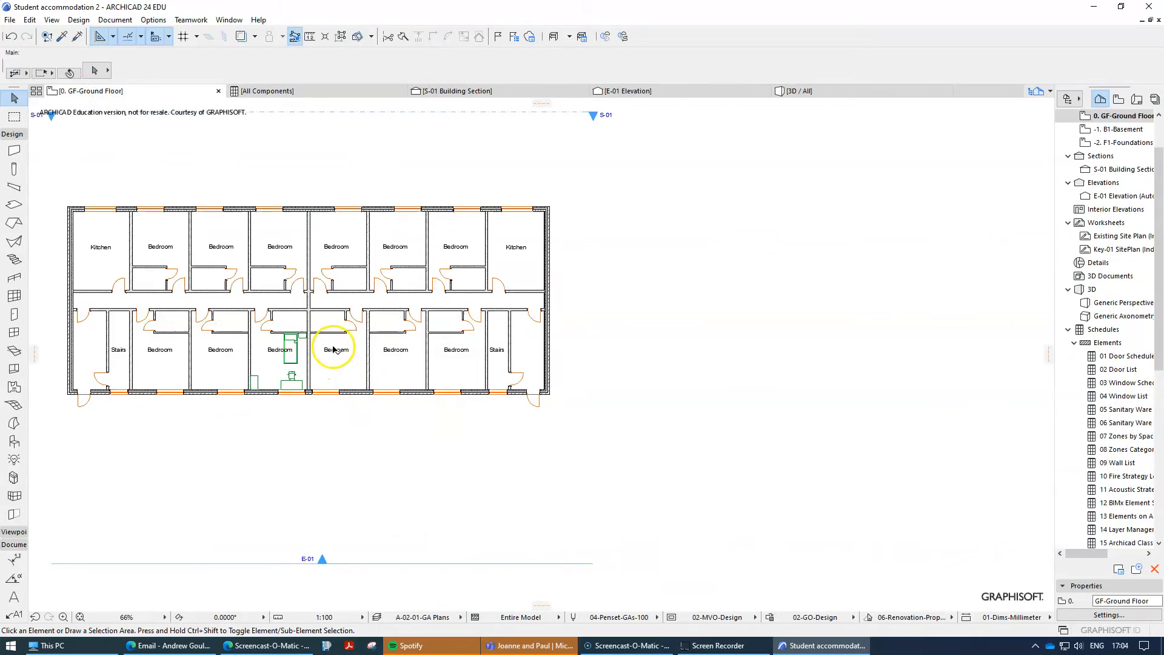
scroll(329, 343, "up", 3)
middle_click_drag(330, 340, 556, 336)
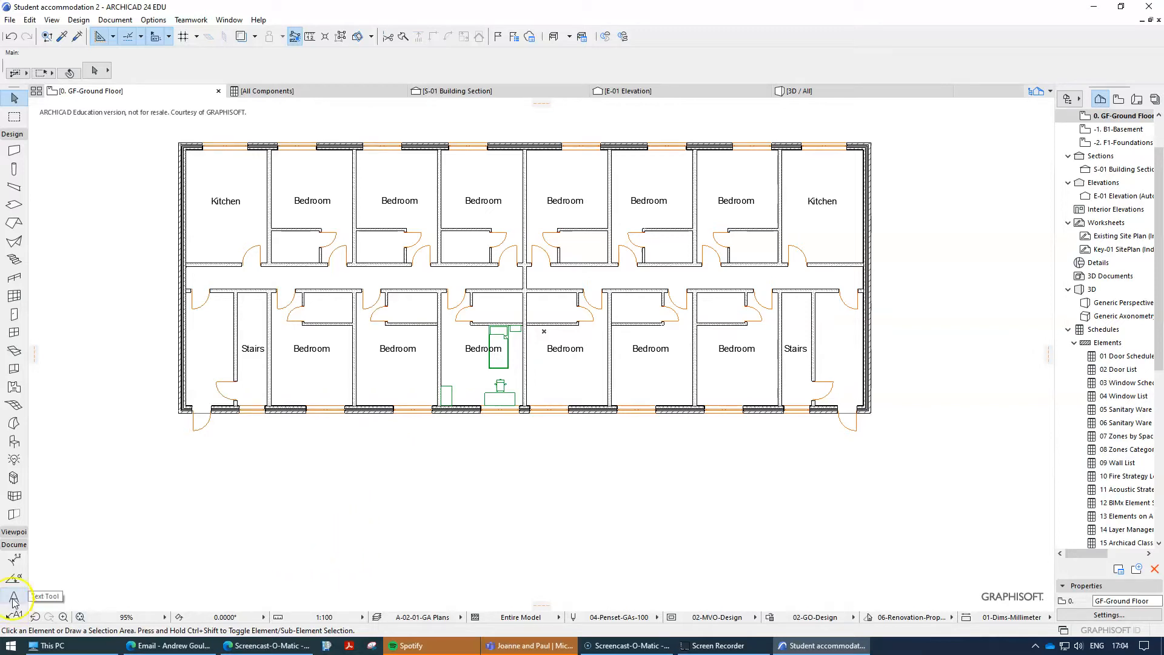
scroll(12, 579, "up", 2)
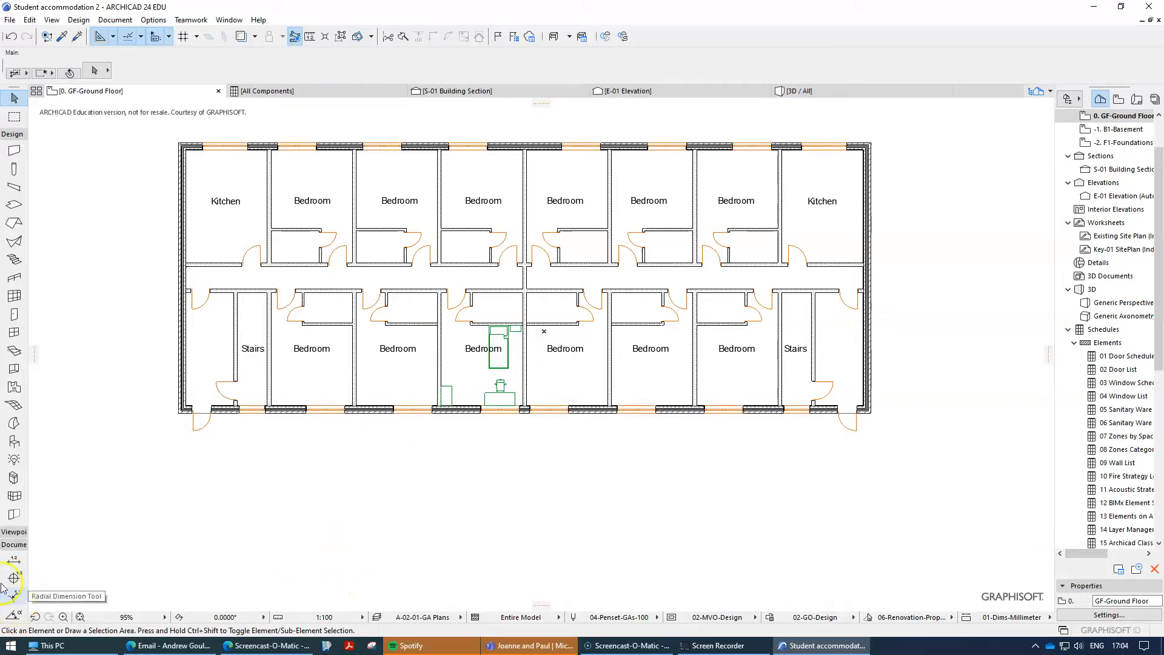
left_click(29, 561)
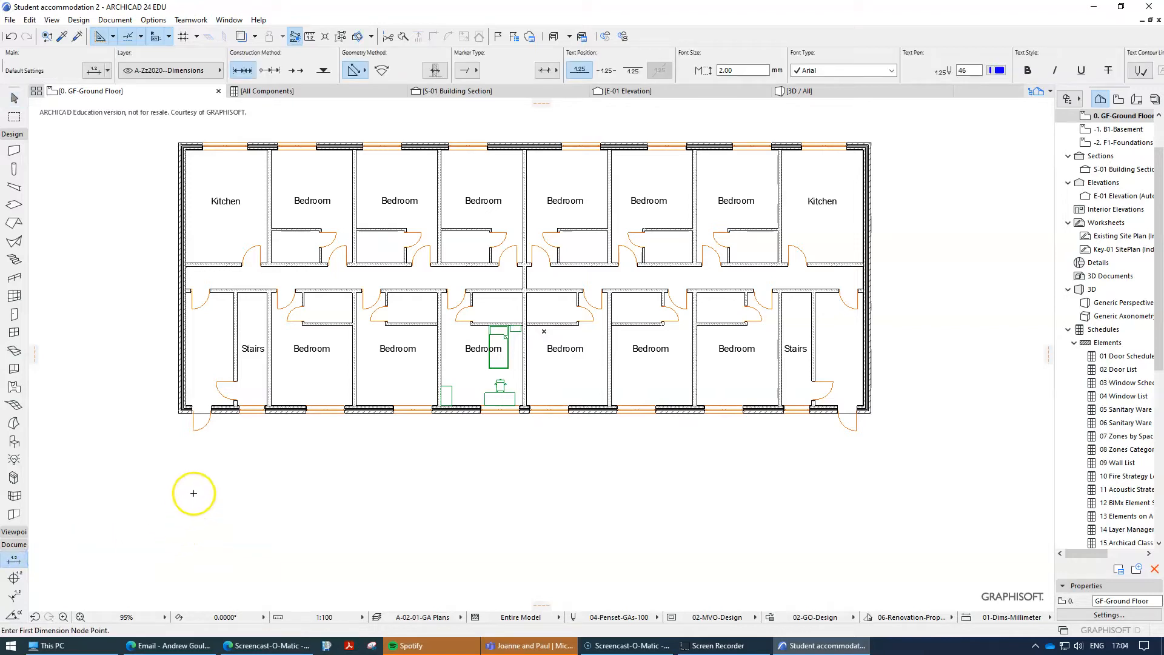
left_click(179, 413)
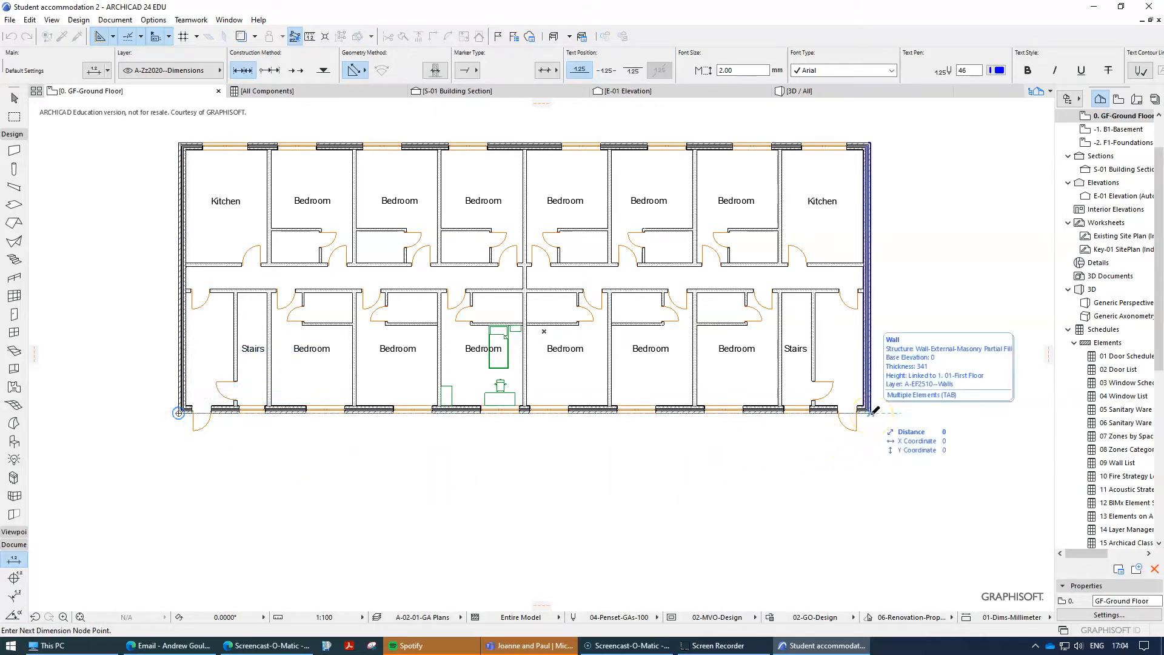
left_click(871, 413)
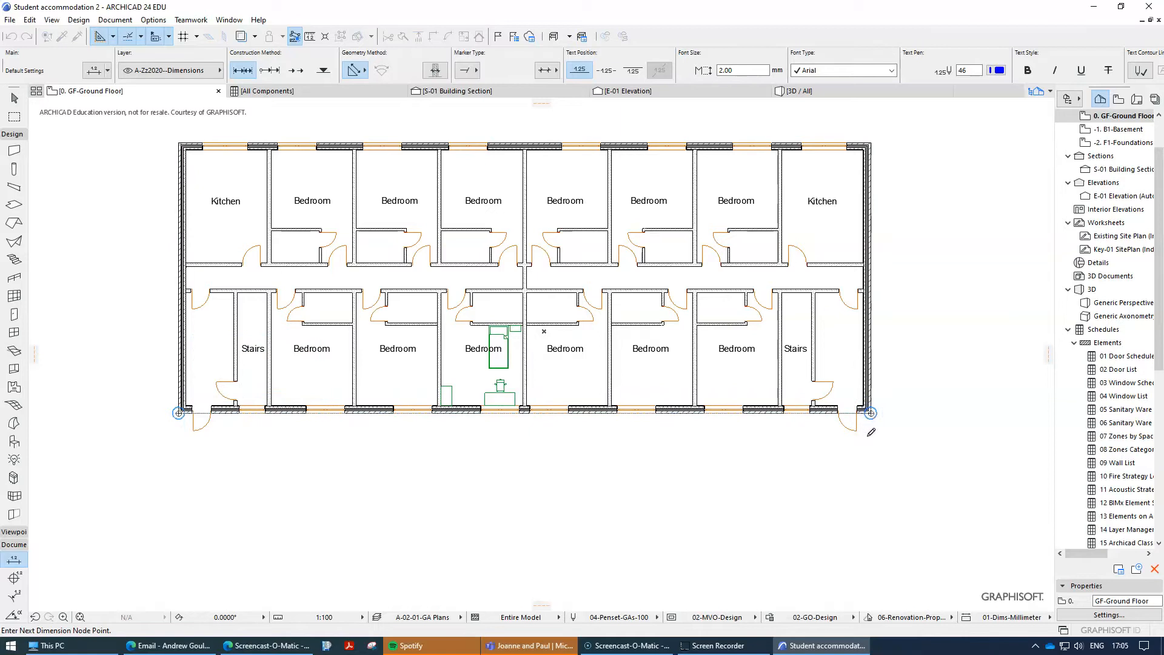
left_click(871, 413)
left_click(870, 457)
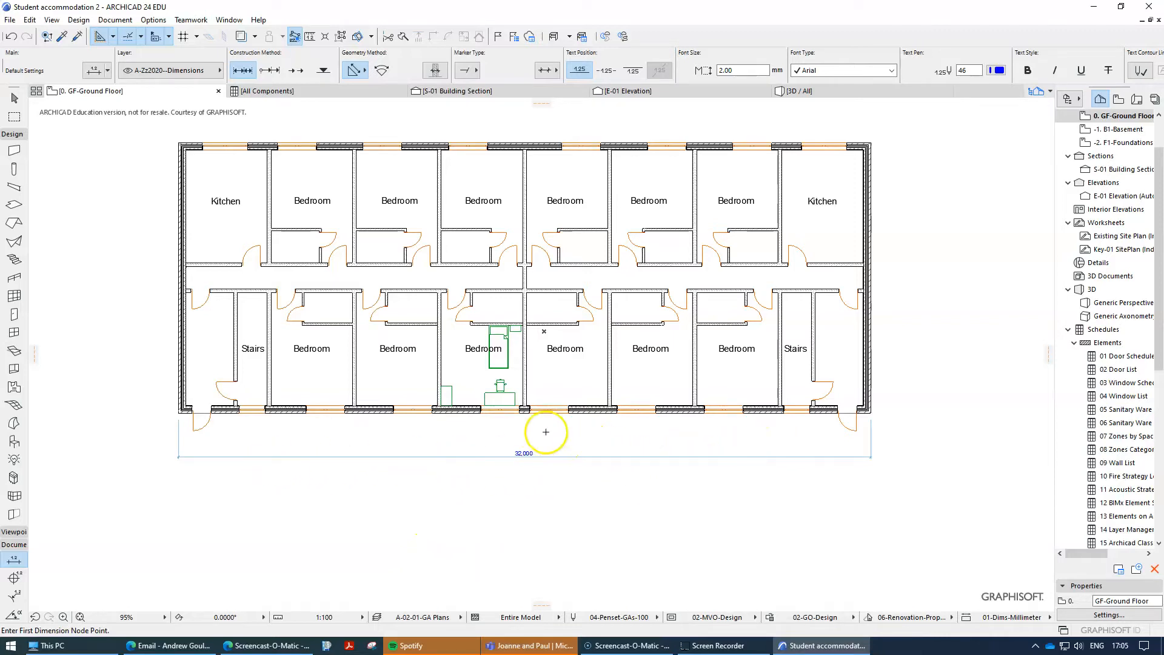
Step: Start a chain dimension on the upper external wall, picking its right outer corner and each window edge through the second bedroom window from the left
middle_click_drag(485, 136, 467, 200)
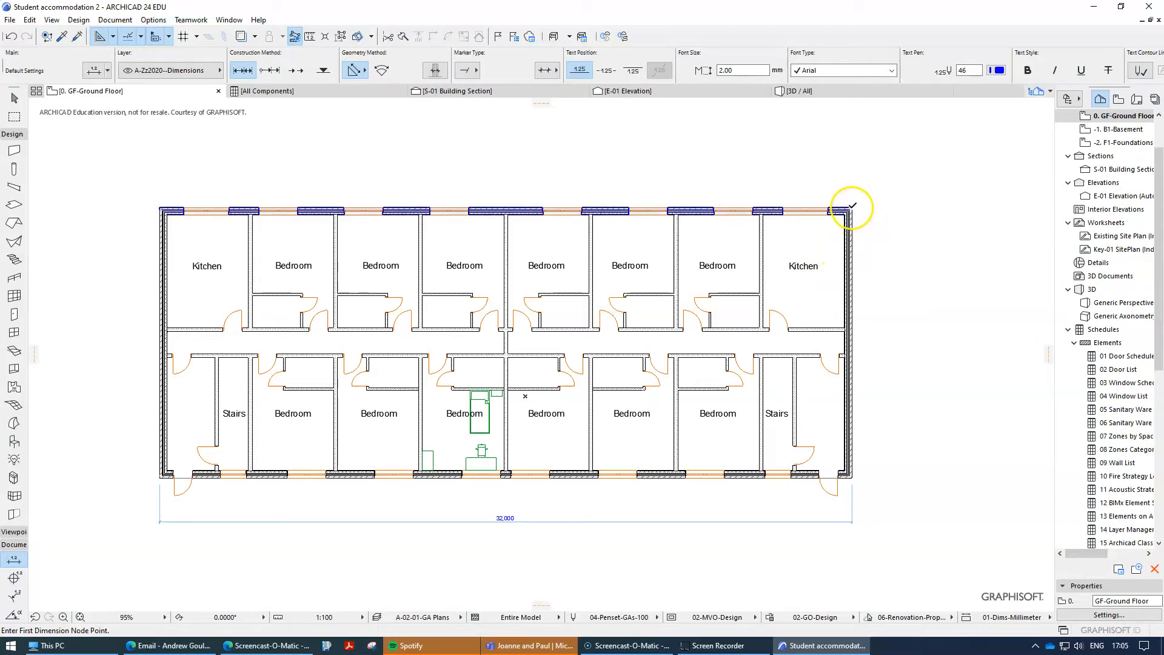
scroll(854, 210, "up", 2)
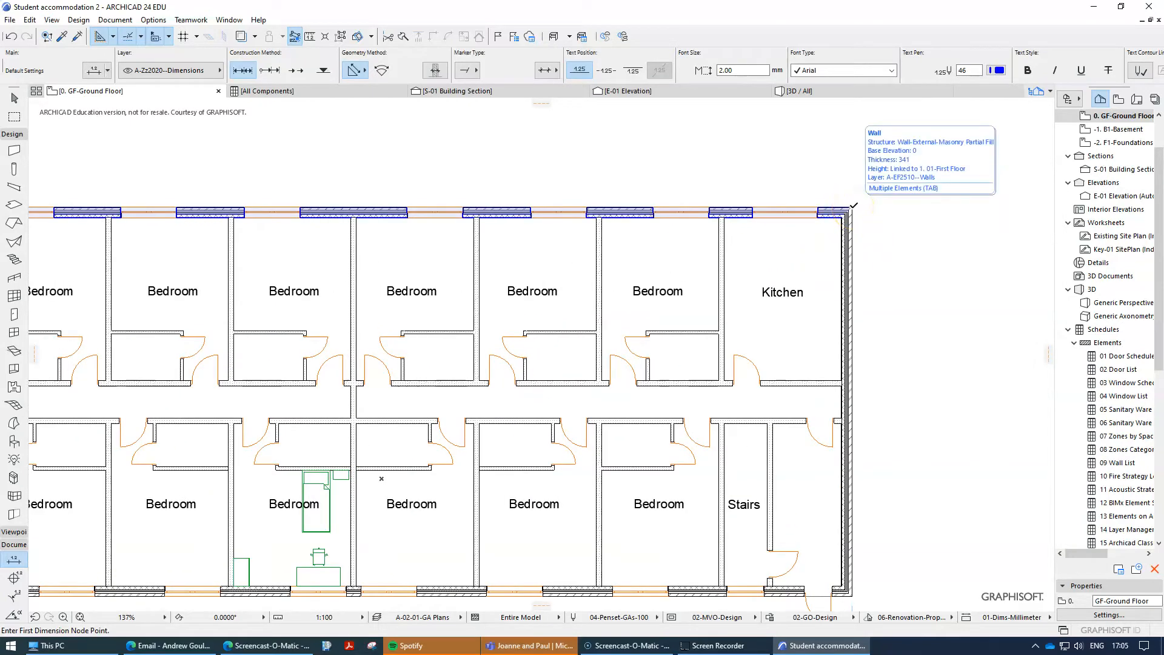
left_click(852, 207)
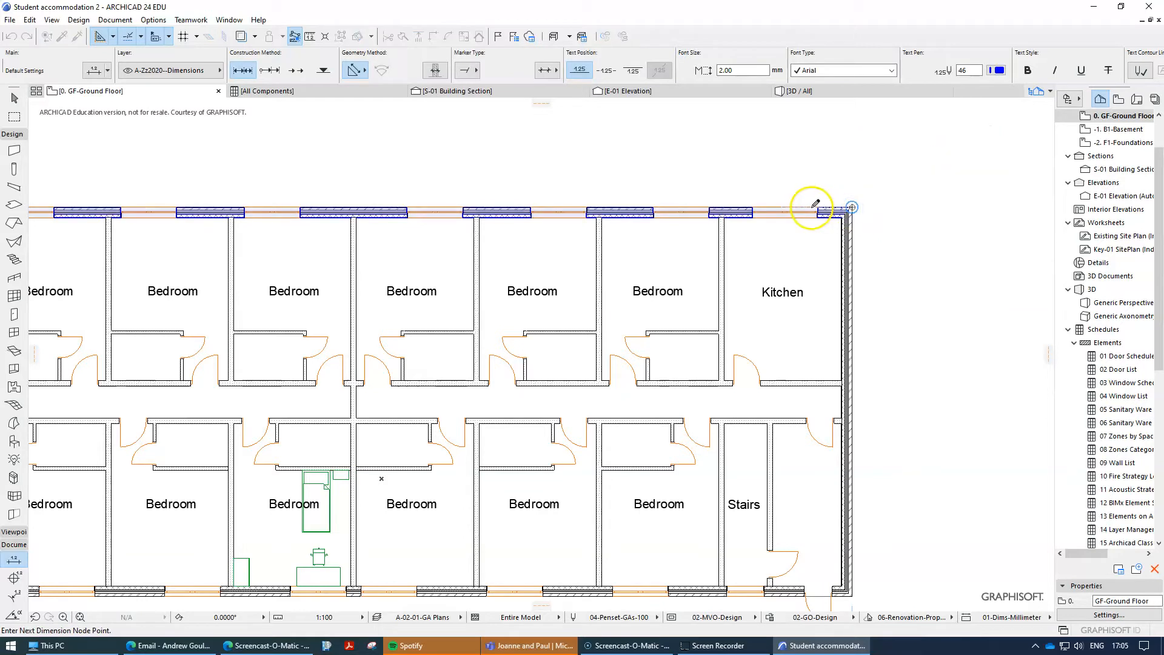
left_click(754, 207)
left_click(711, 207)
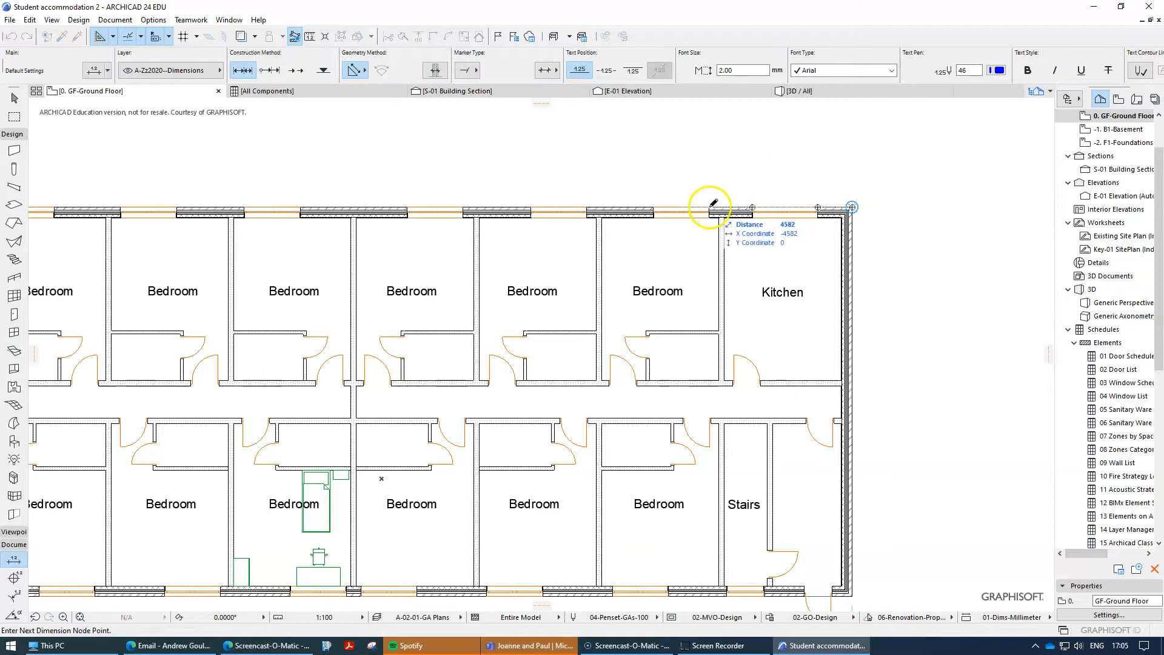
left_click(654, 207)
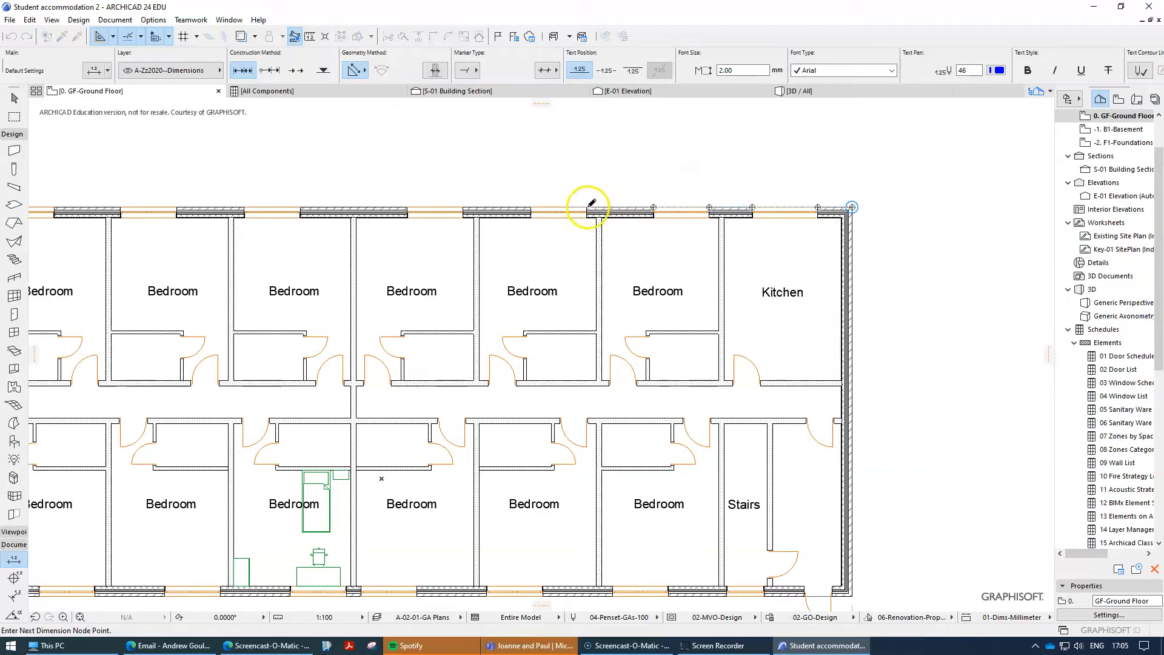
left_click(587, 207)
left_click(529, 207)
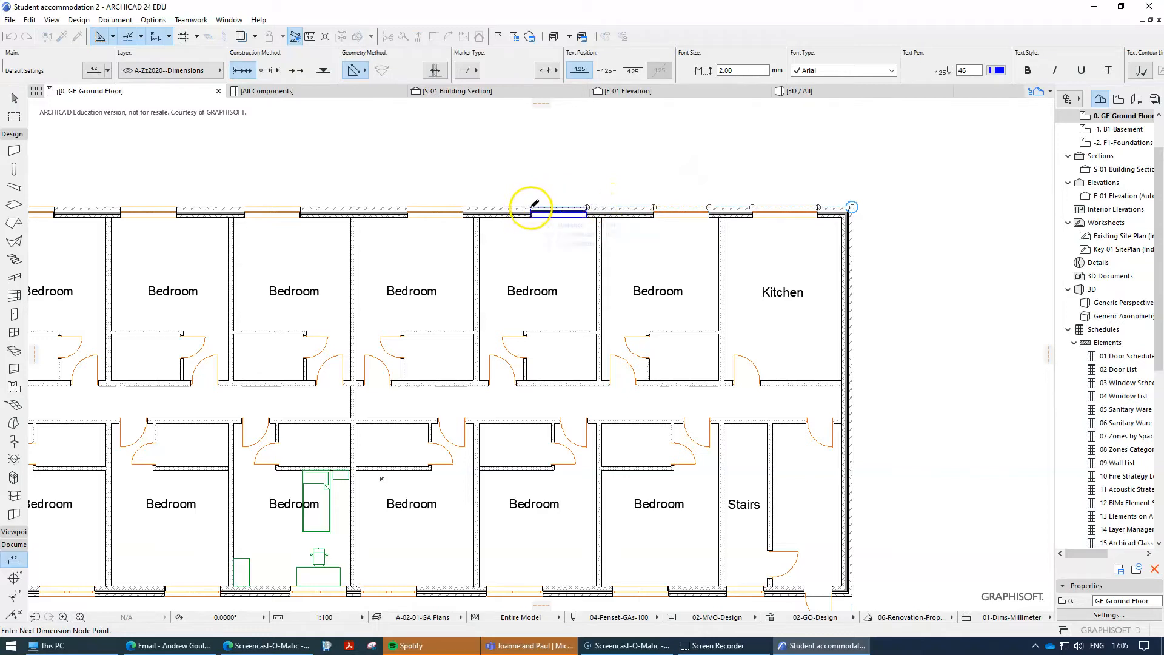
left_click(463, 207)
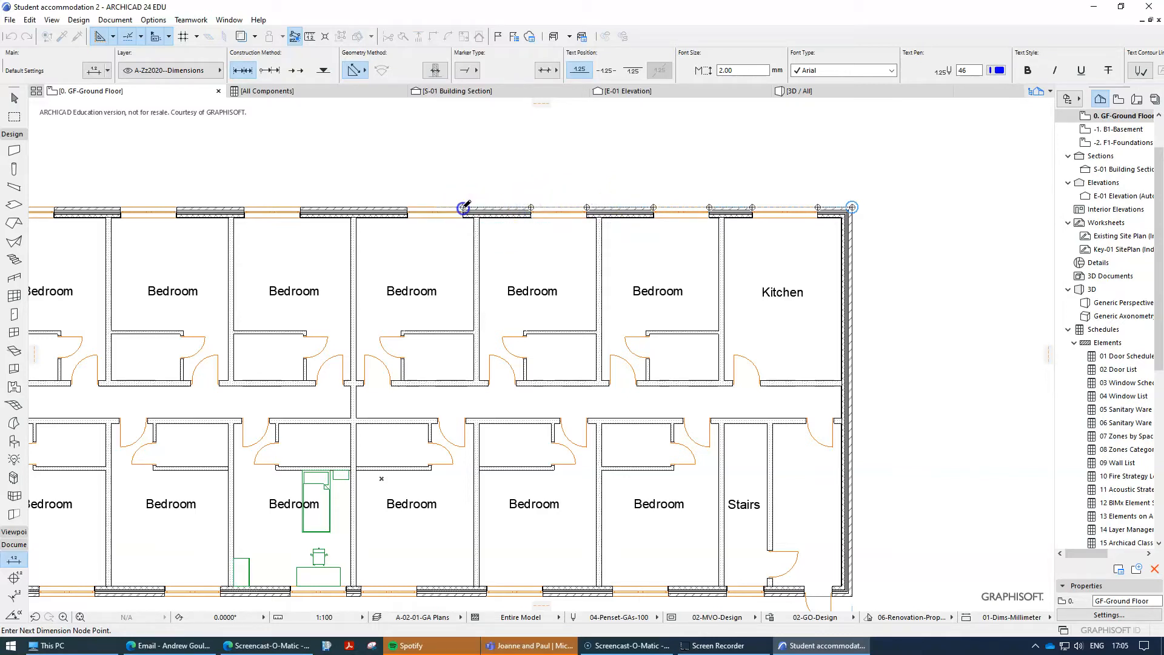
left_click(411, 207)
left_click(408, 207)
left_click(301, 207)
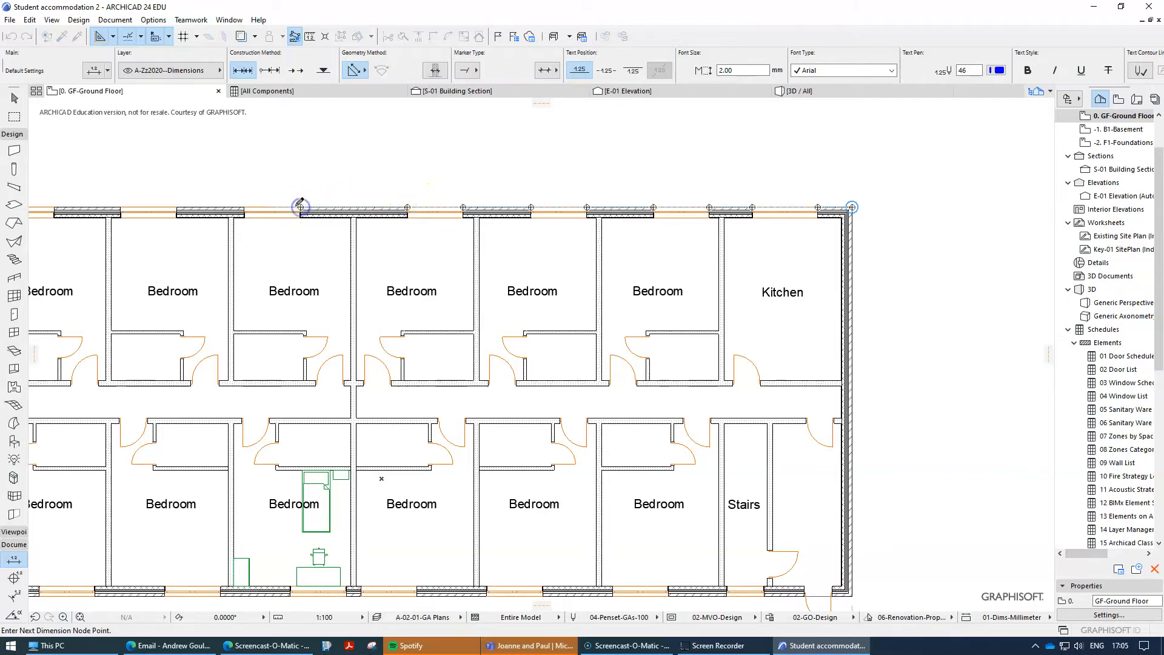
left_click(244, 207)
left_click(176, 208)
left_click(120, 207)
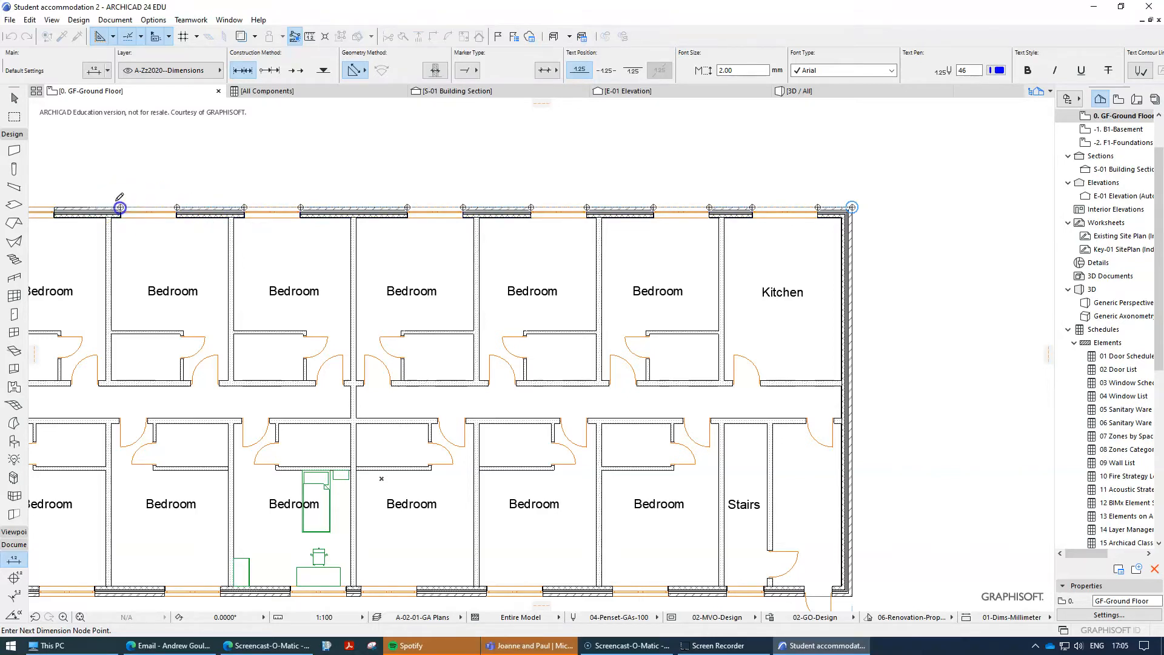
Step: Extend the chain dimension over the remaining window edges to the upper-left outer corner and place the dimension line above the wall
middle_click_drag(115, 198, 571, 204)
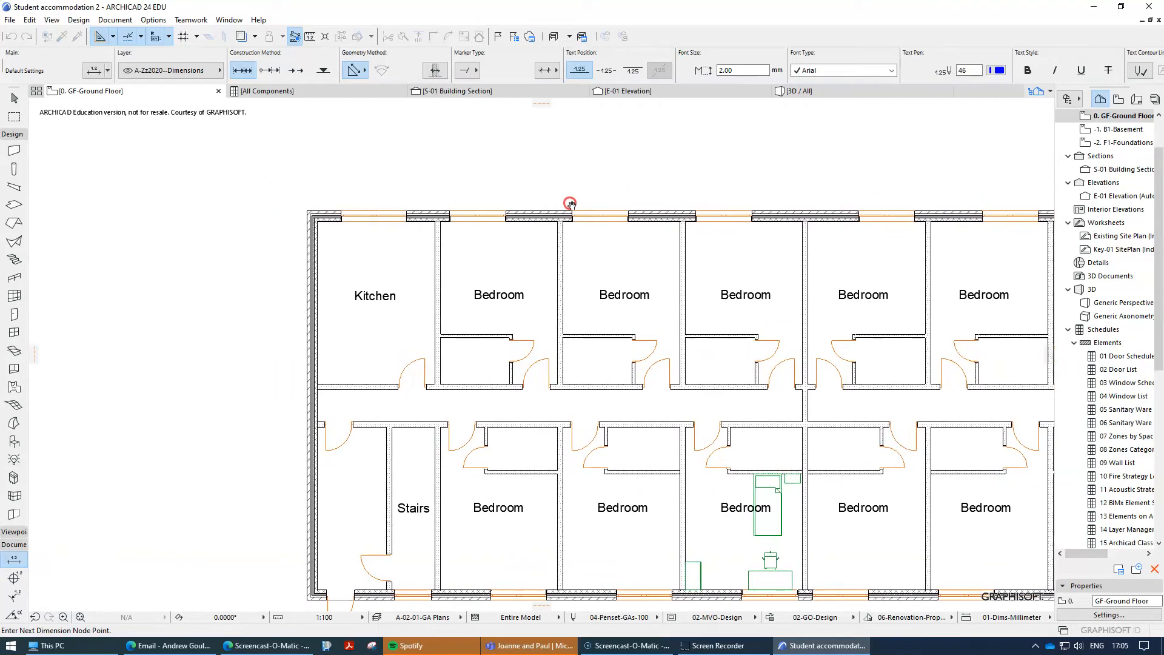
left_click(517, 210)
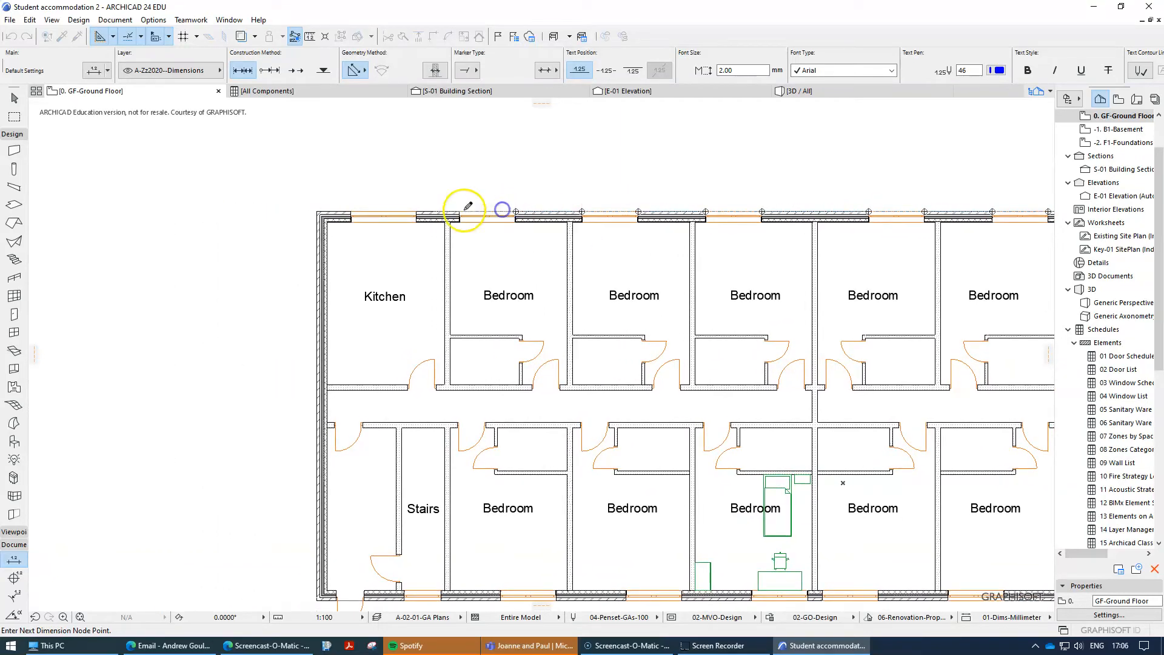
left_click(417, 212)
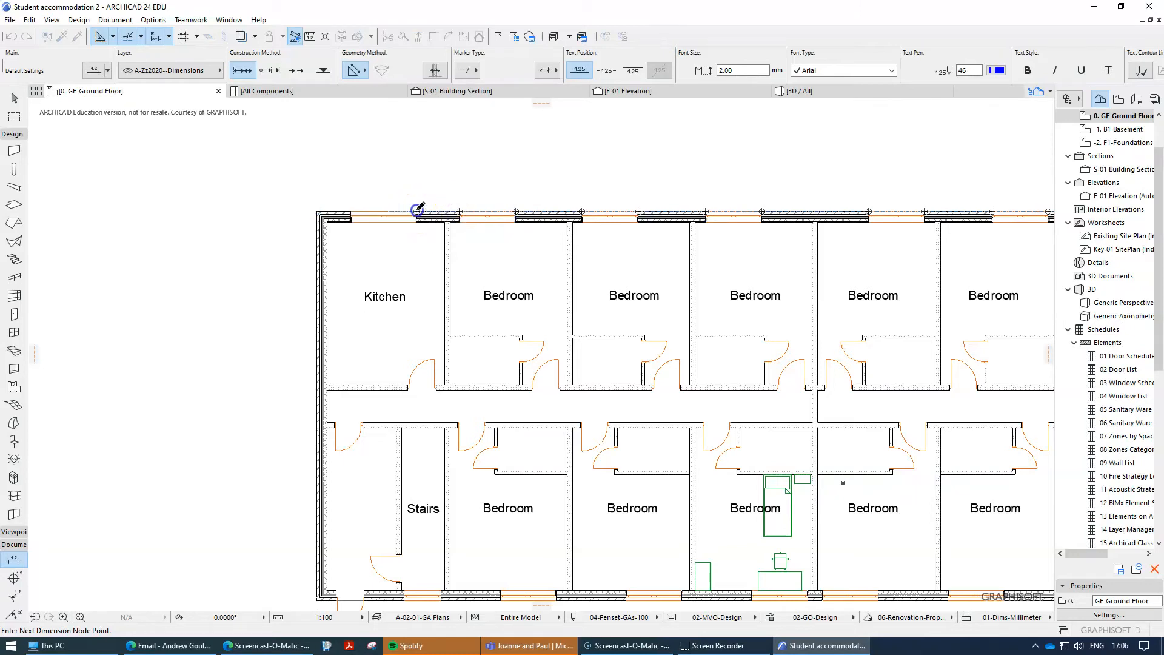
left_click(350, 211)
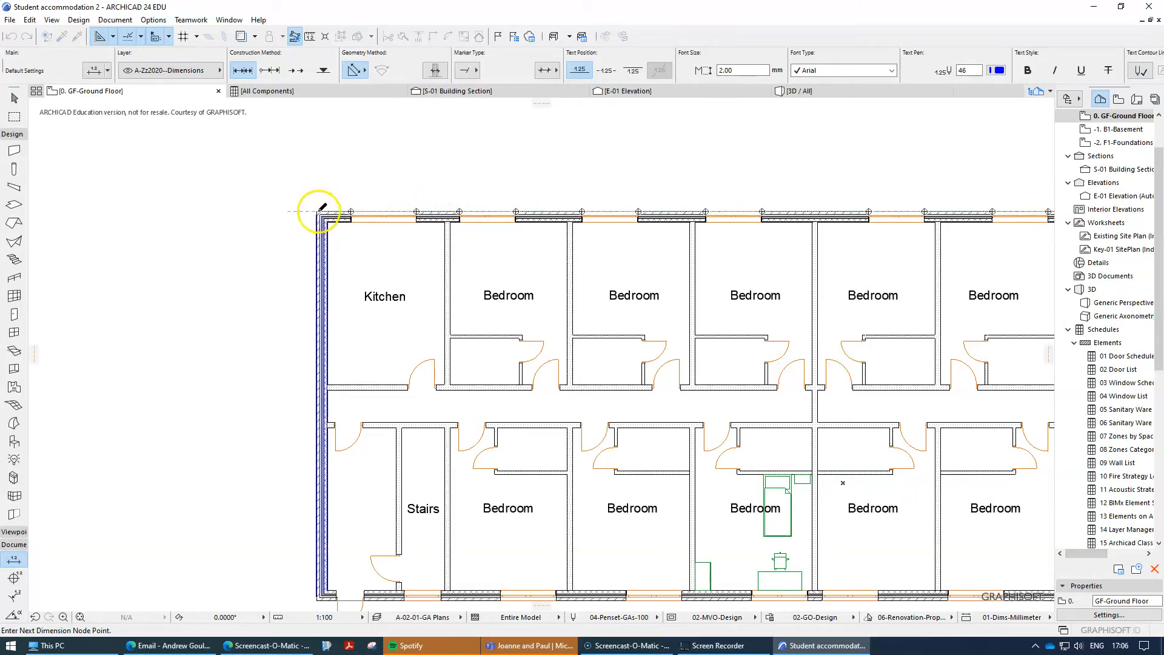
left_click(317, 211)
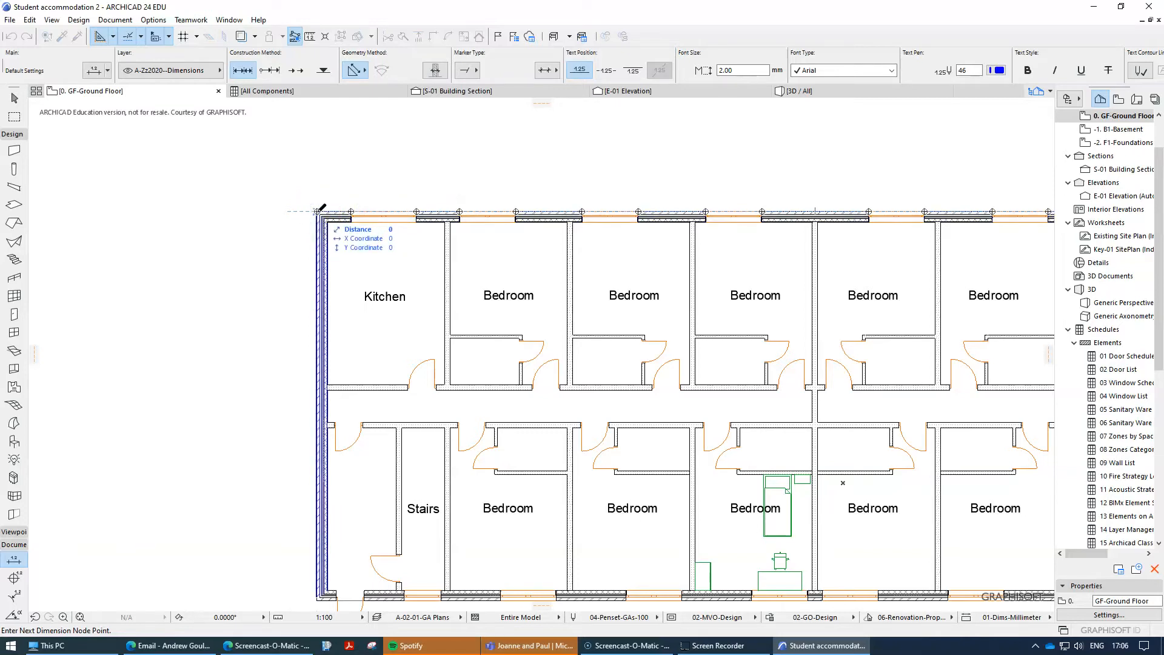
left_click(317, 211)
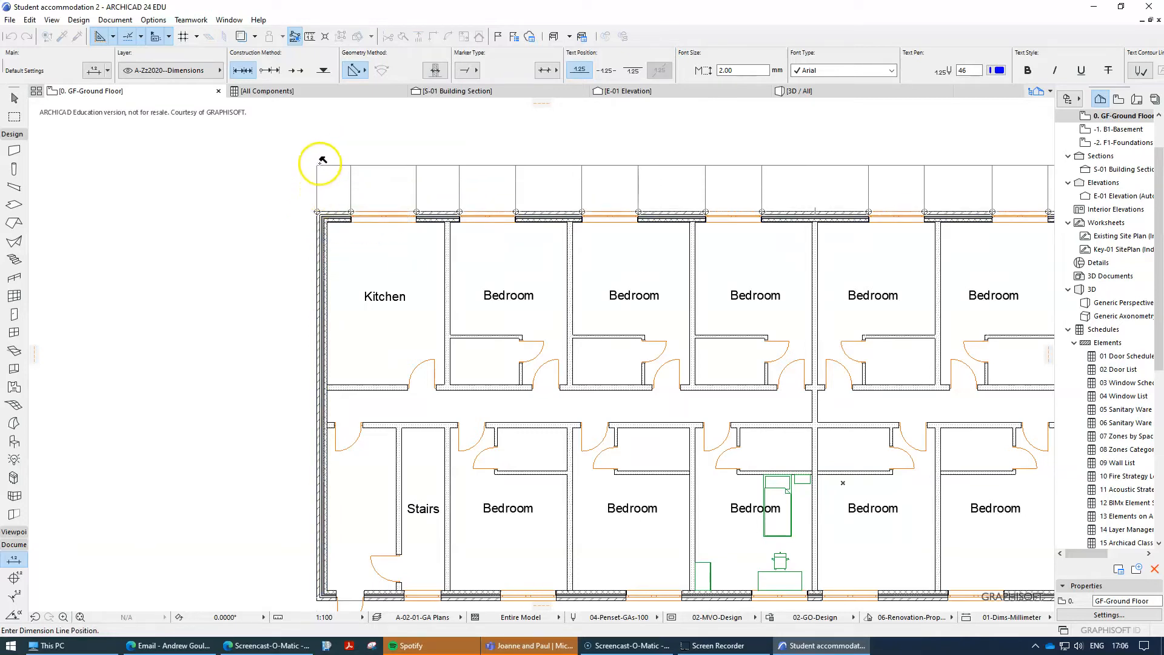
left_click(329, 136)
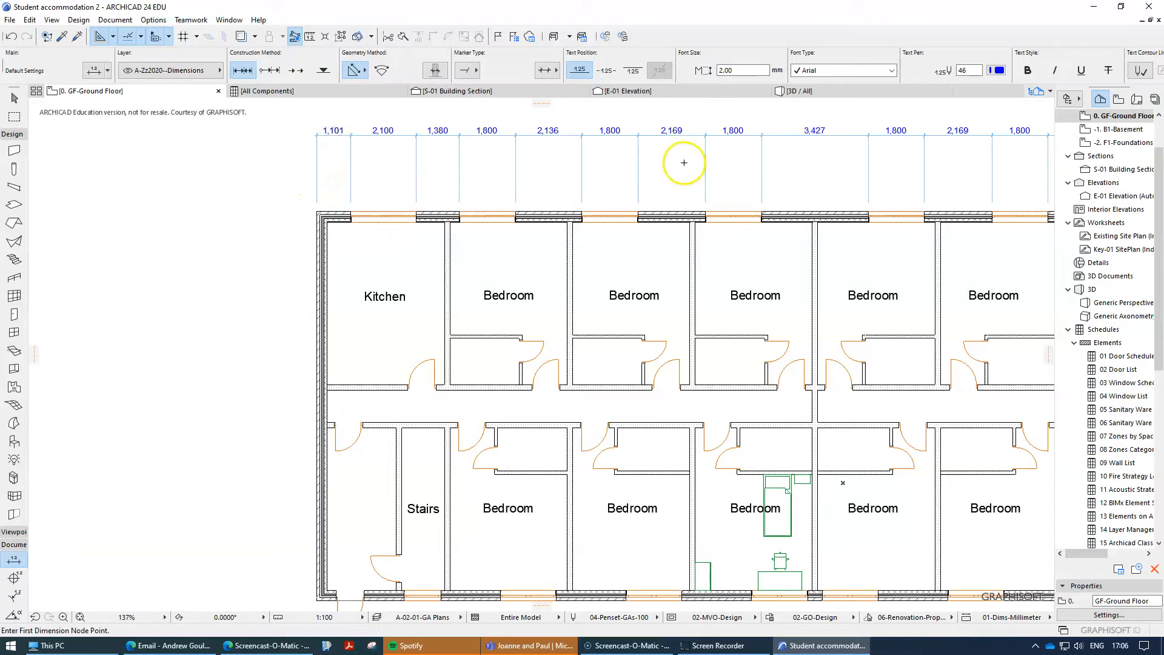
Step: Dimension the upper-left kitchen's internal width and the thickness of its partition with the adjacent bedroom, placing the dimension line above the room label
scroll(684, 162, "down", 3)
middle_click_drag(782, 167, 549, 195)
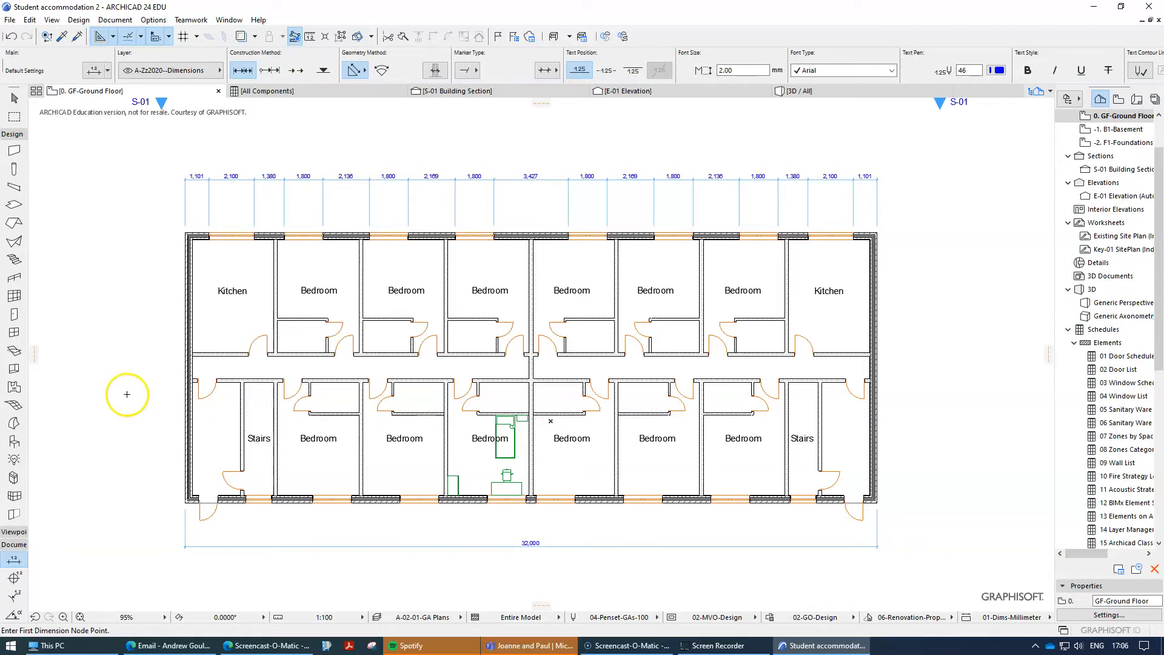
left_click(13, 559)
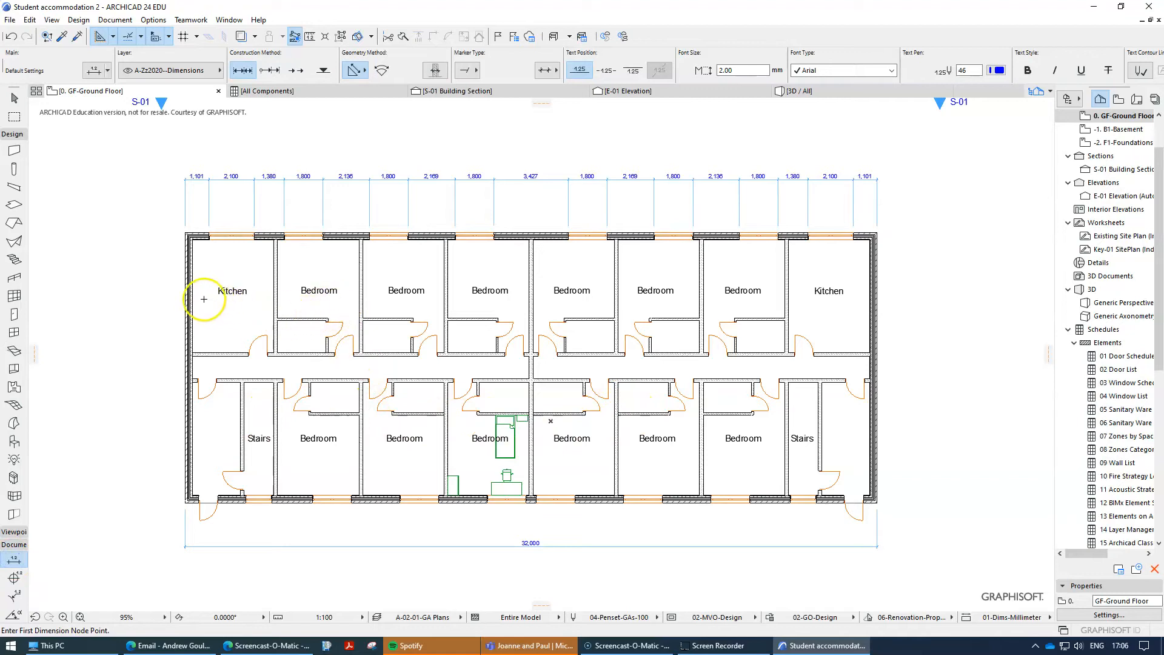
scroll(200, 297, "up", 4)
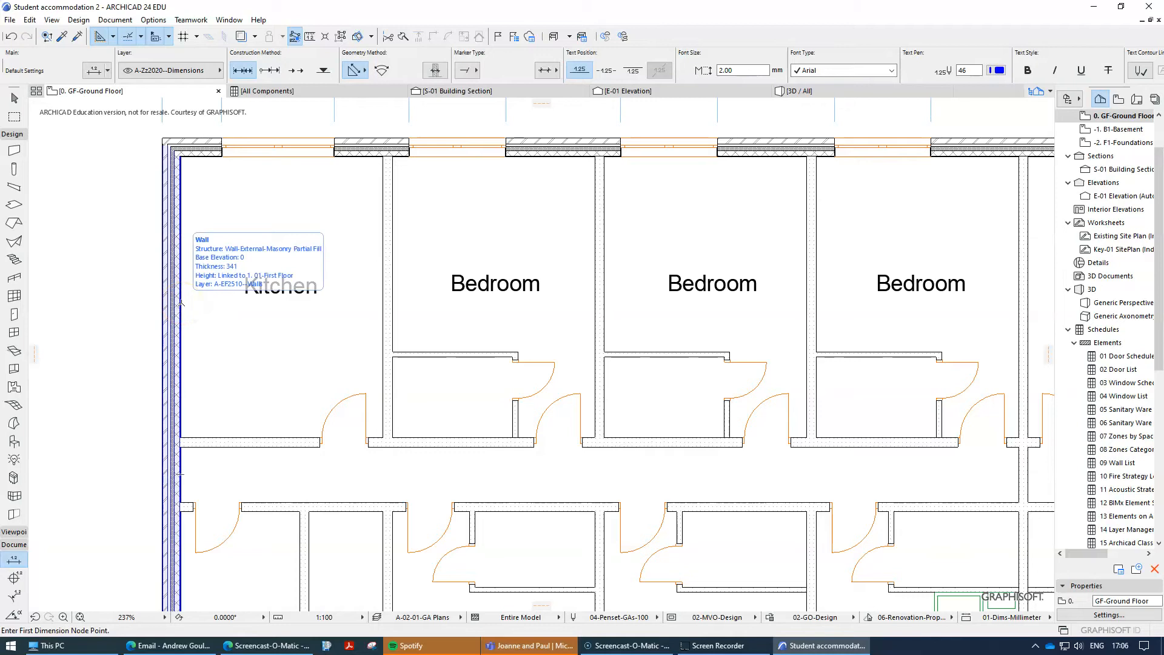
left_click(180, 303)
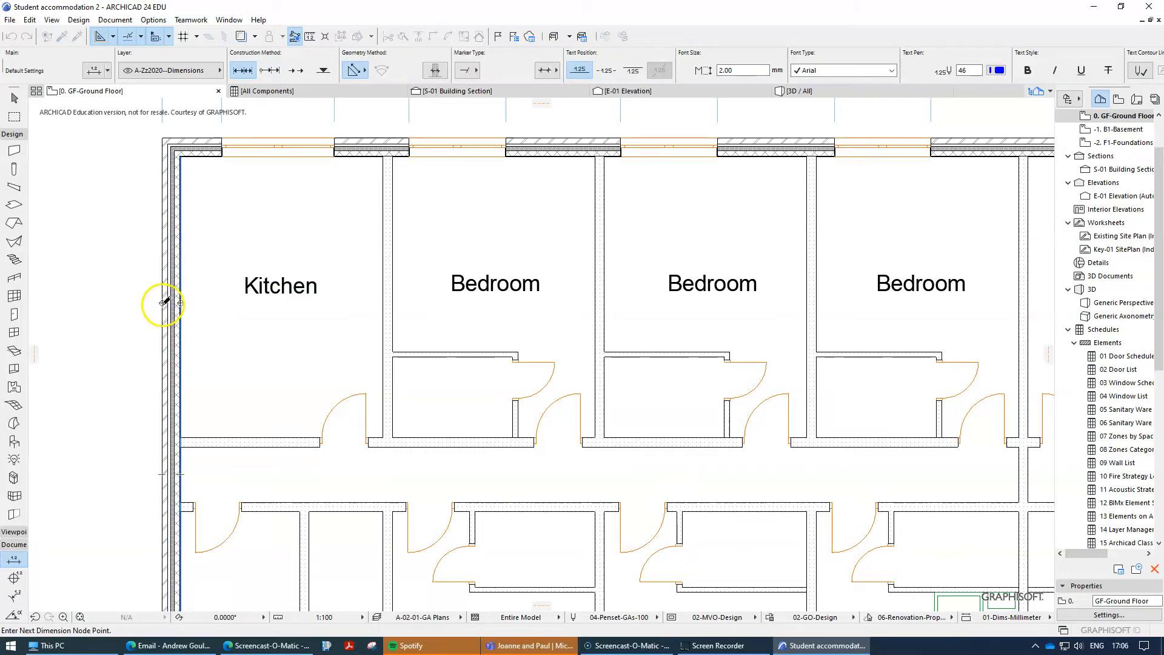
left_click(386, 300)
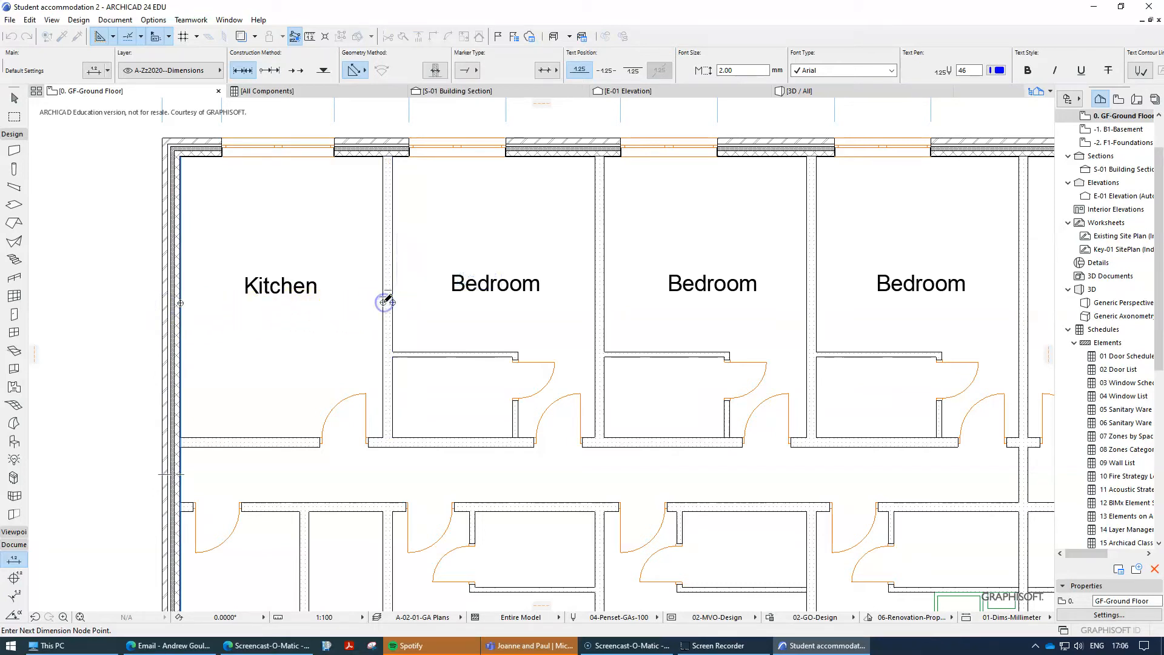
double_click(392, 302)
left_click(365, 265)
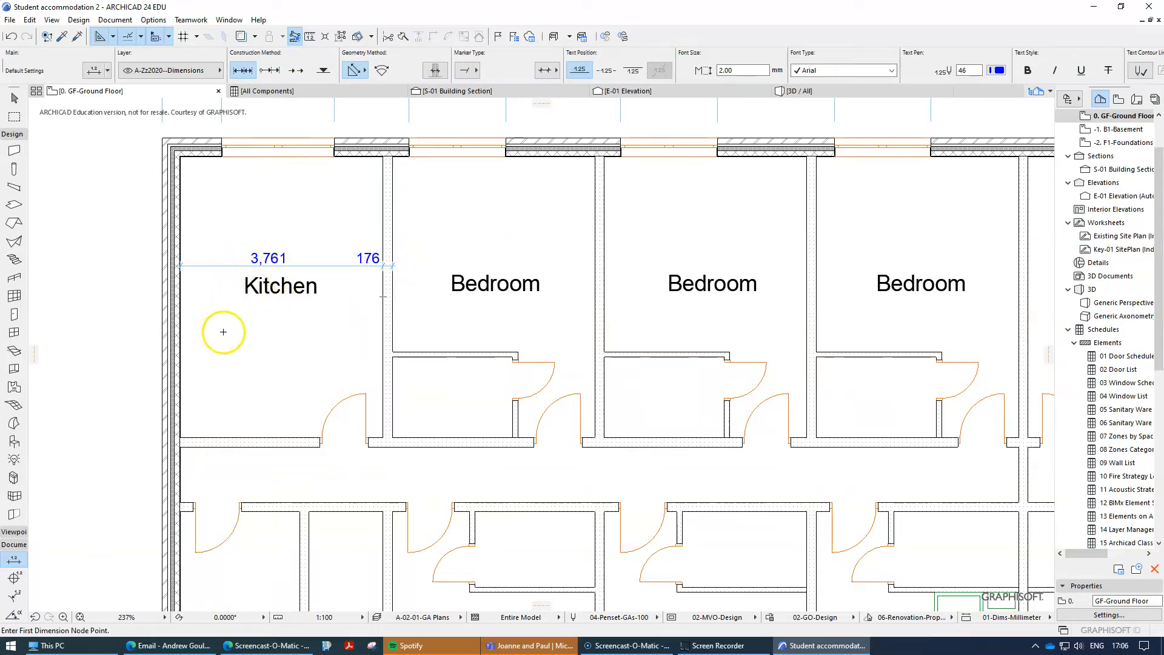
Step: Add a vertical chain dimension for the corridor wall's thickness and the internal depth of the shower-room enclosure in the lower bedroom beside the left stairs
scroll(237, 336, "down", 3)
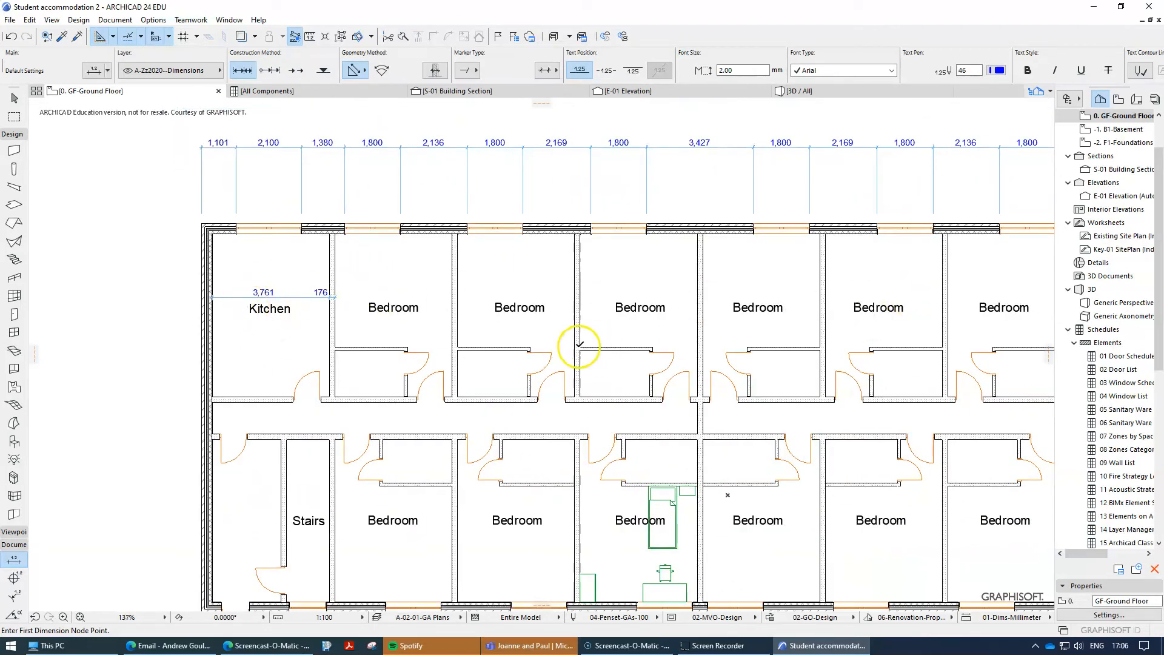
scroll(537, 338, "down", 2)
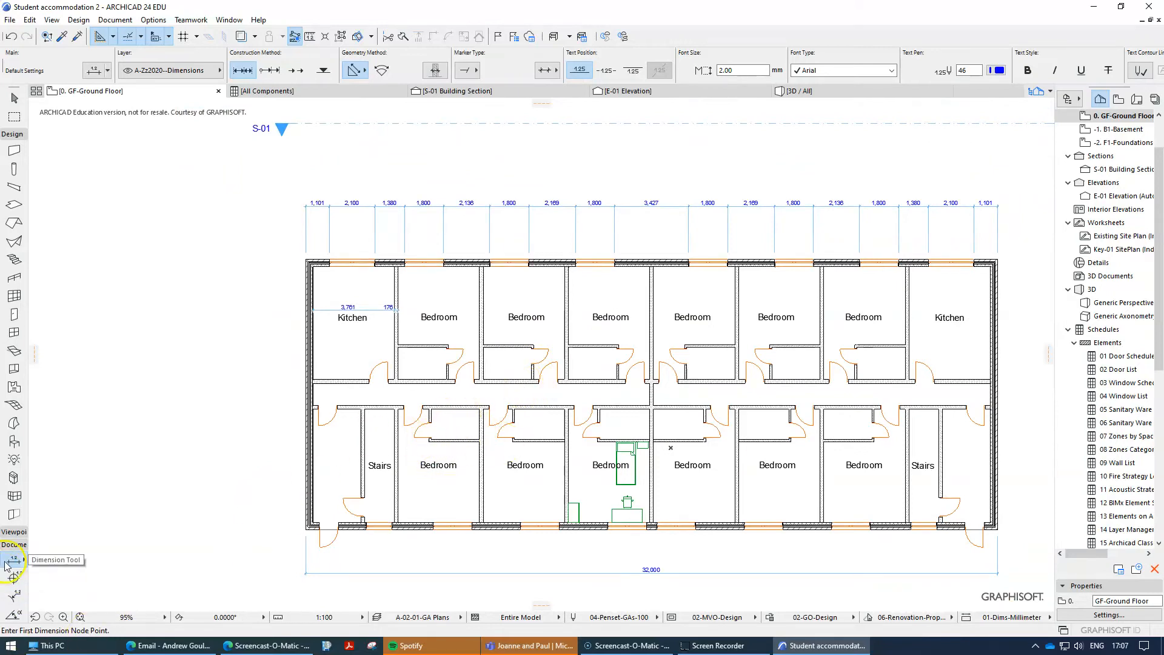
scroll(455, 407, "up", 6)
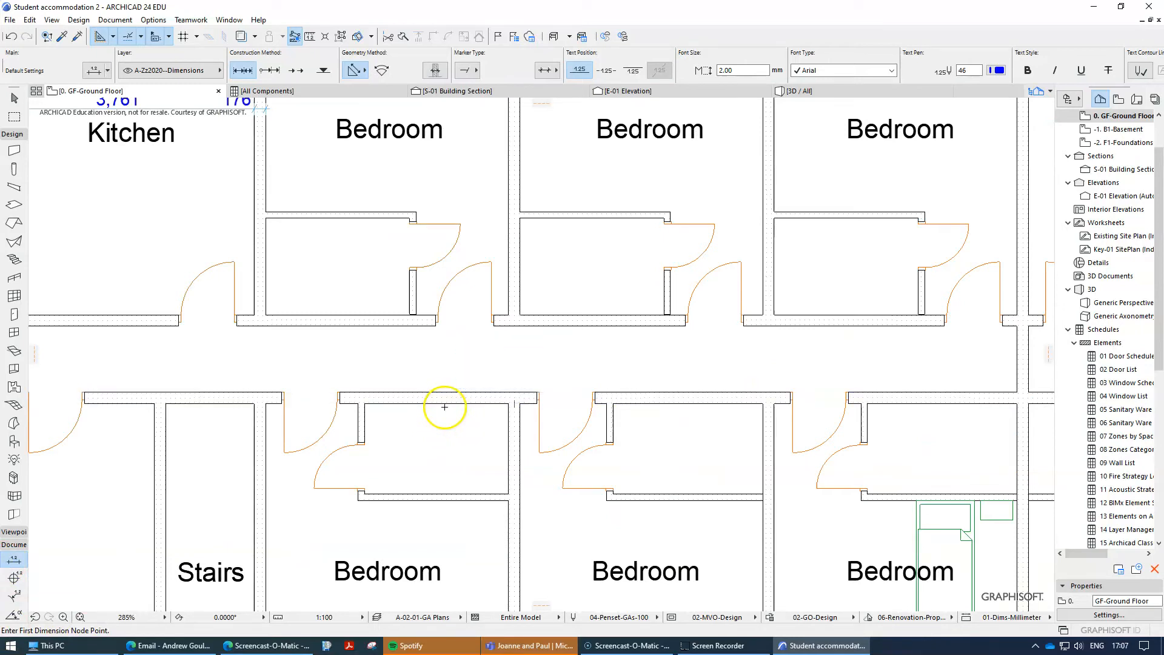
left_click(446, 405)
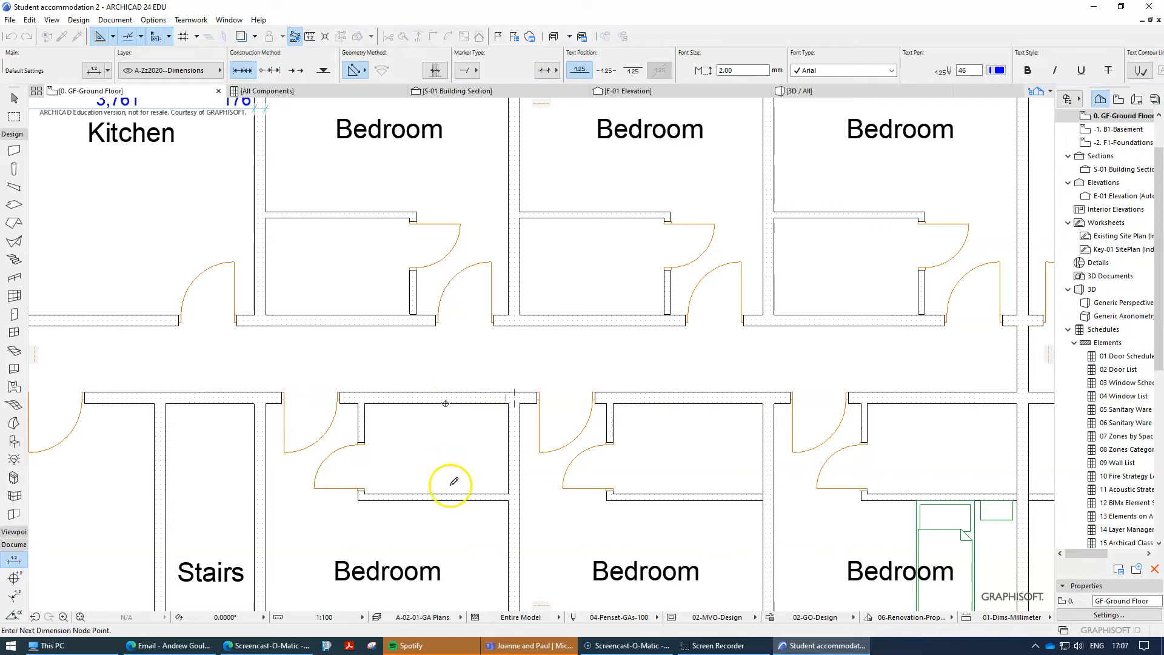
left_click(447, 404)
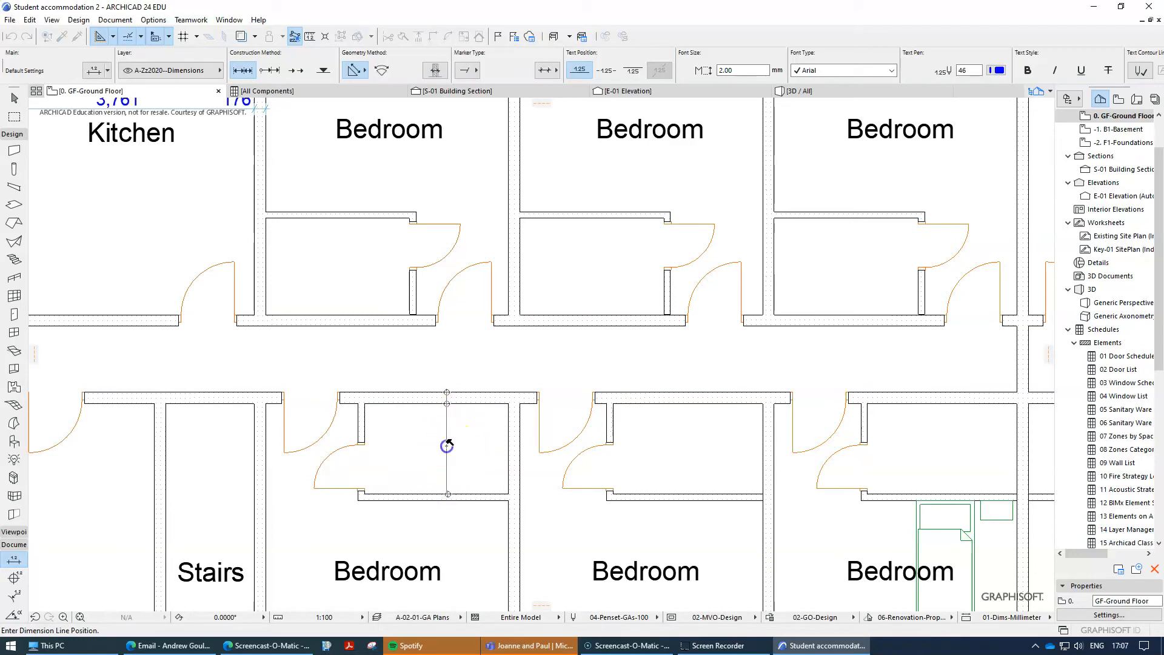
left_click(447, 446)
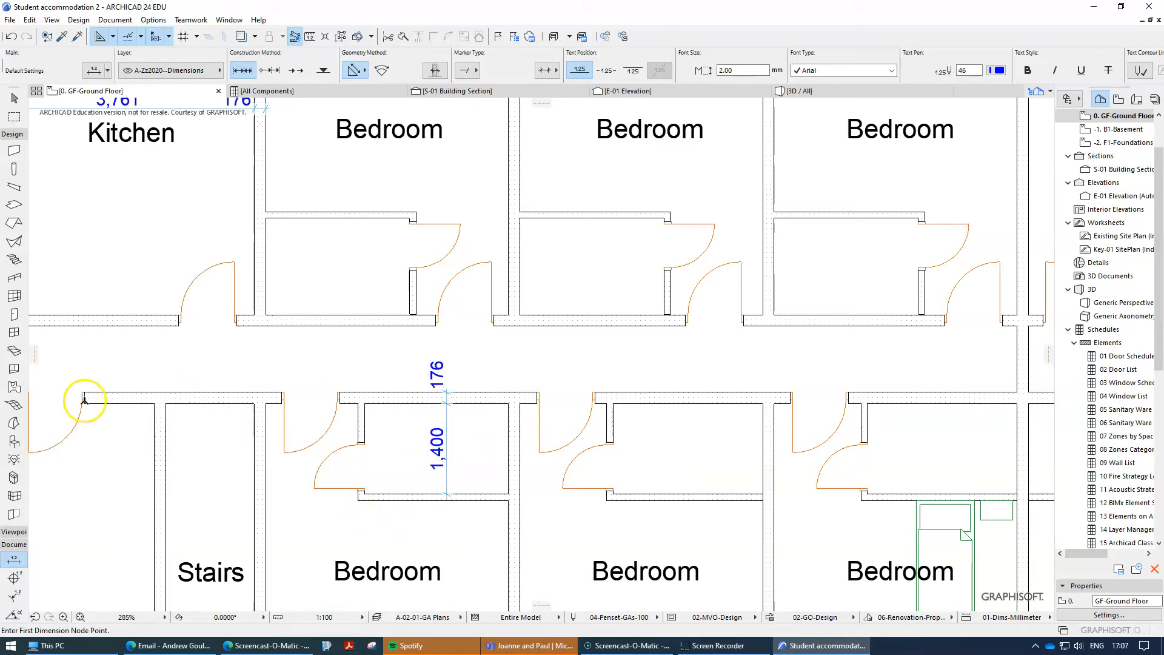
Step: Dimension the internal width of the enclosure in the second lower bedroom from the left, including the thickness of the adjoining bedroom partition
left_click(611, 428)
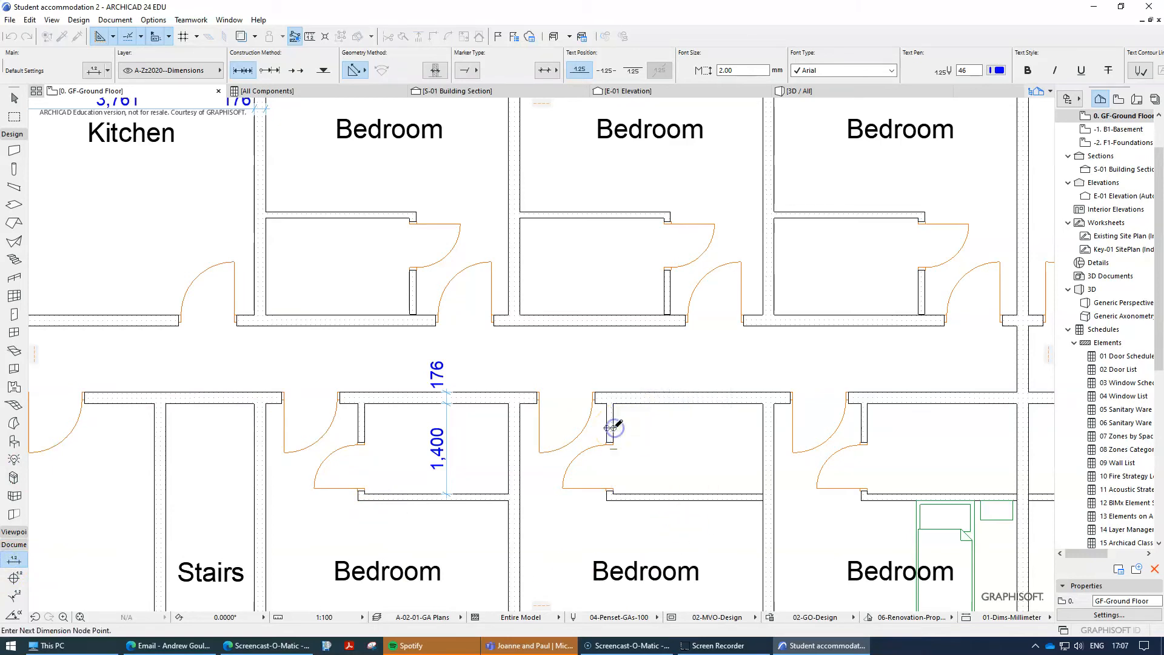
left_click(764, 432)
double_click(764, 431)
left_click(719, 447)
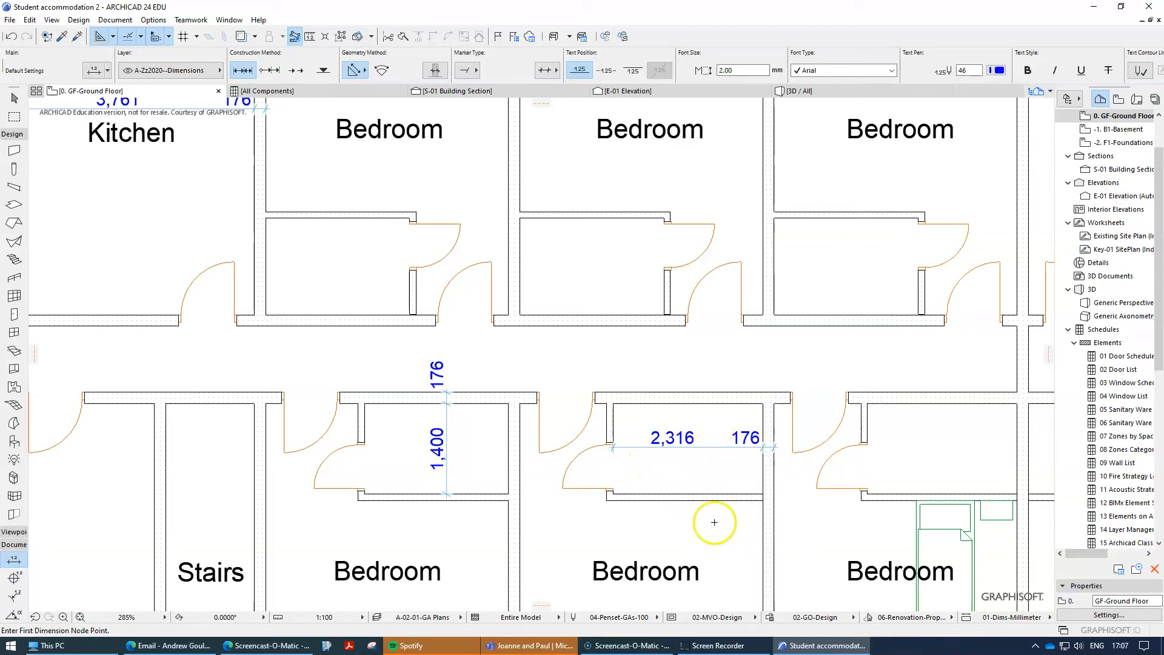
Step: Add a horizontal chain dimension across the lower-right entrance area beside the stairs, covering the partition thickness, clear width and external wall thickness
scroll(588, 480, "down", 3)
scroll(591, 479, "down", 1)
middle_click_drag(591, 480, 563, 397)
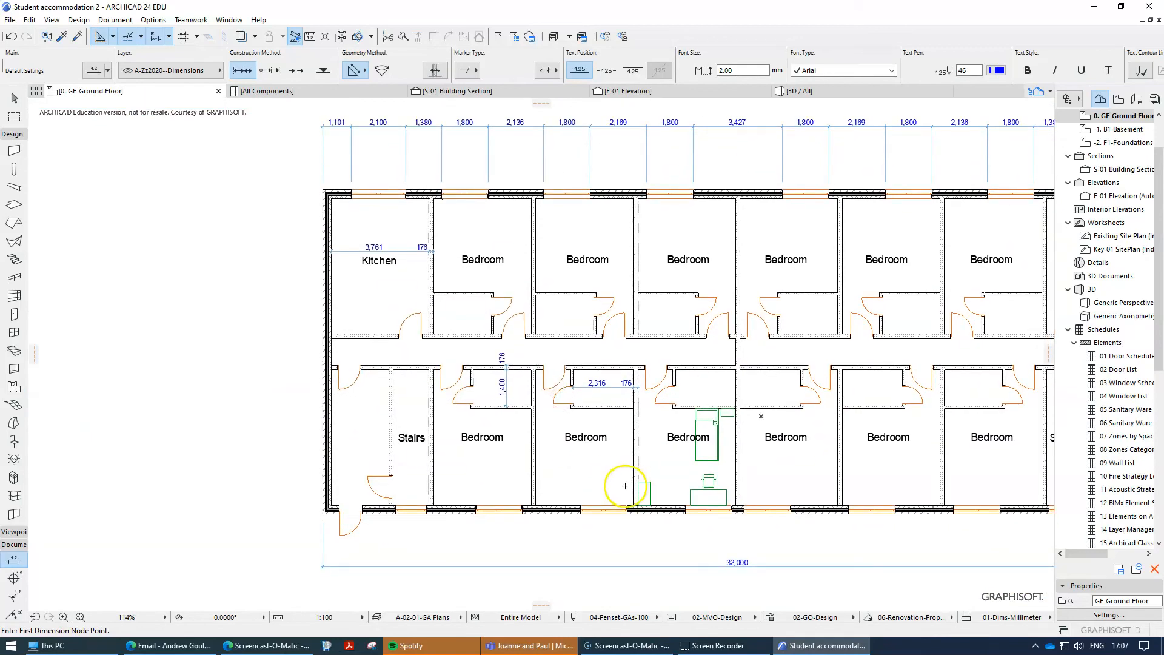
scroll(601, 456, "down", 2)
scroll(660, 466, "down", 1)
middle_click_drag(661, 466, 597, 416)
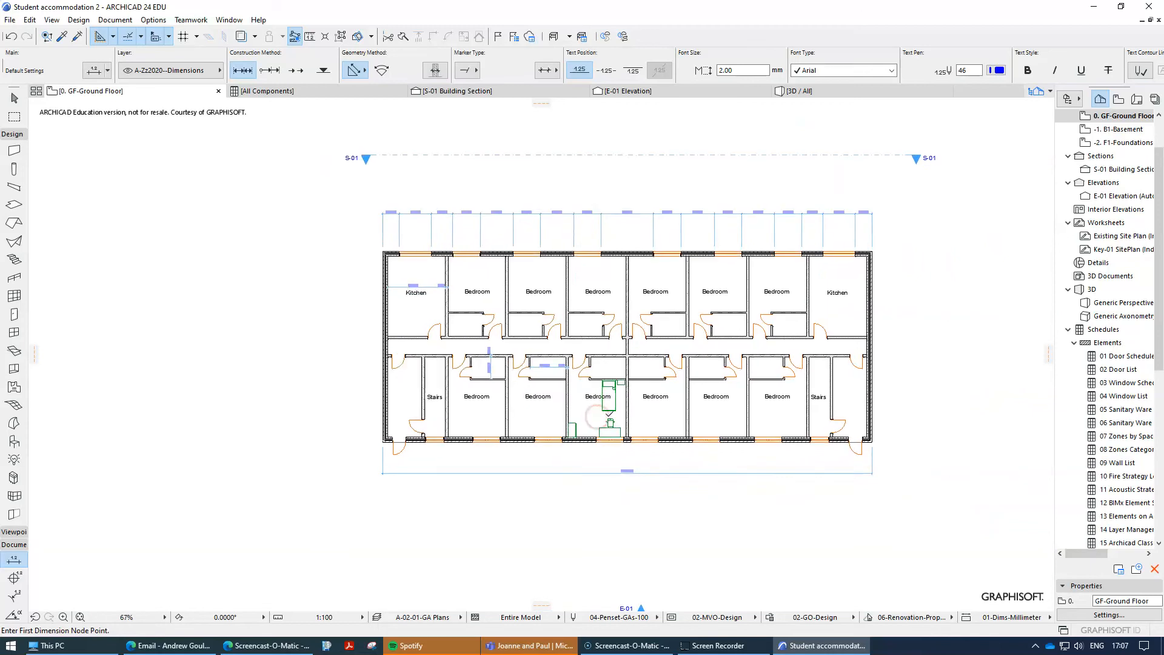
scroll(633, 410, "up", 3)
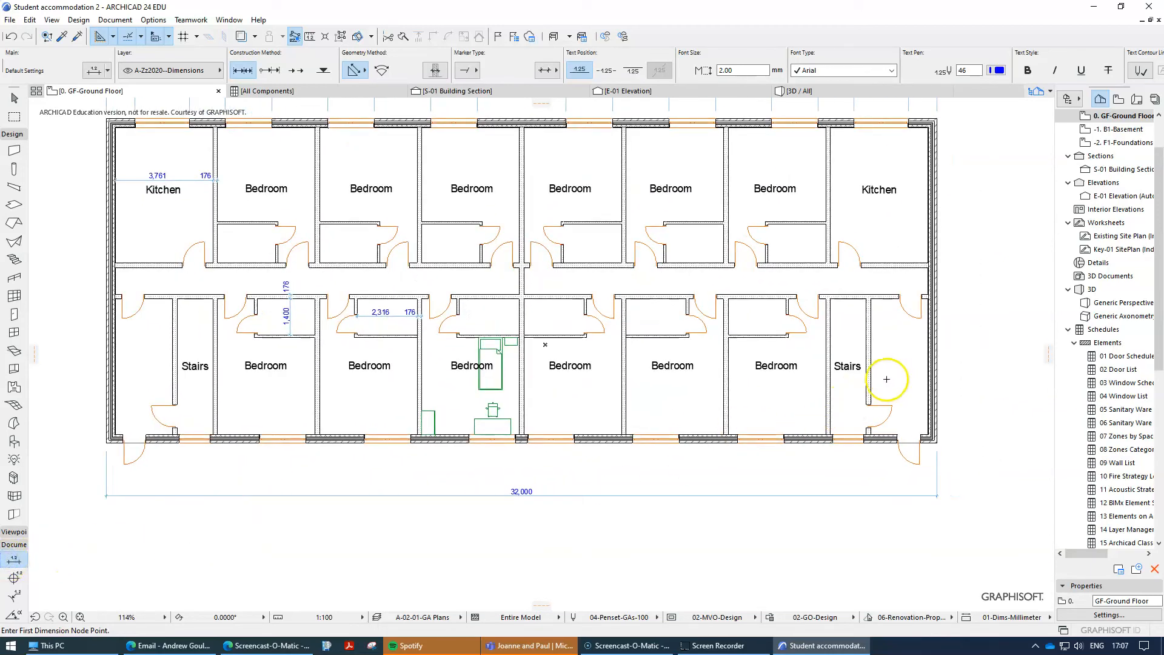
scroll(877, 380, "up", 2)
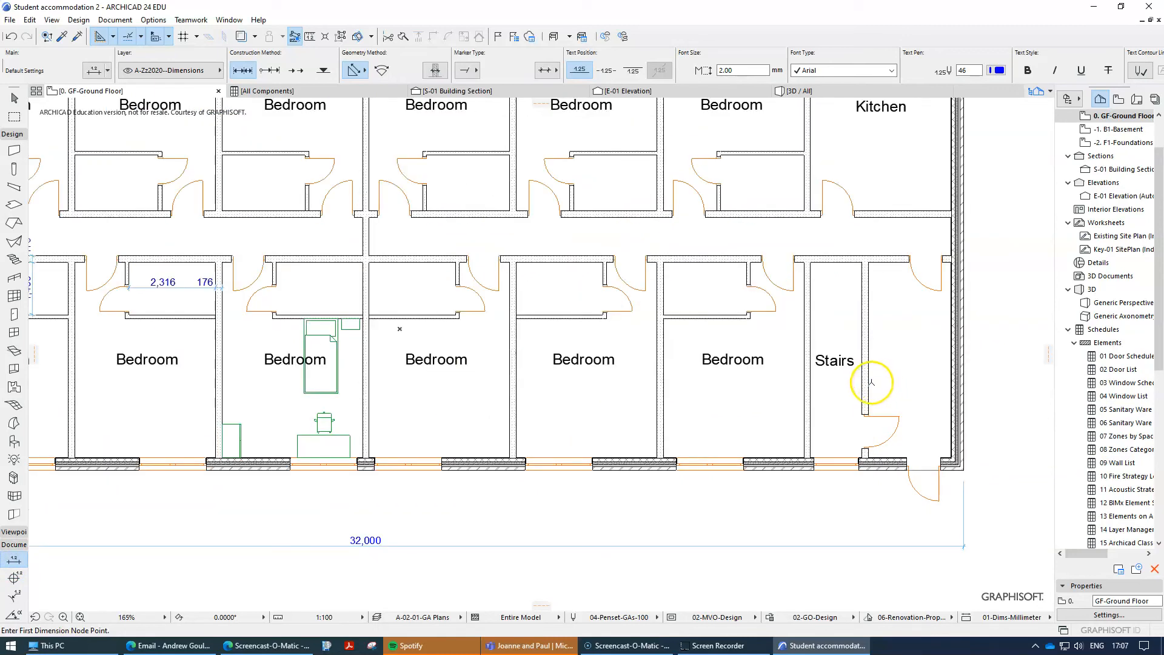
left_click(870, 383)
left_click(862, 384)
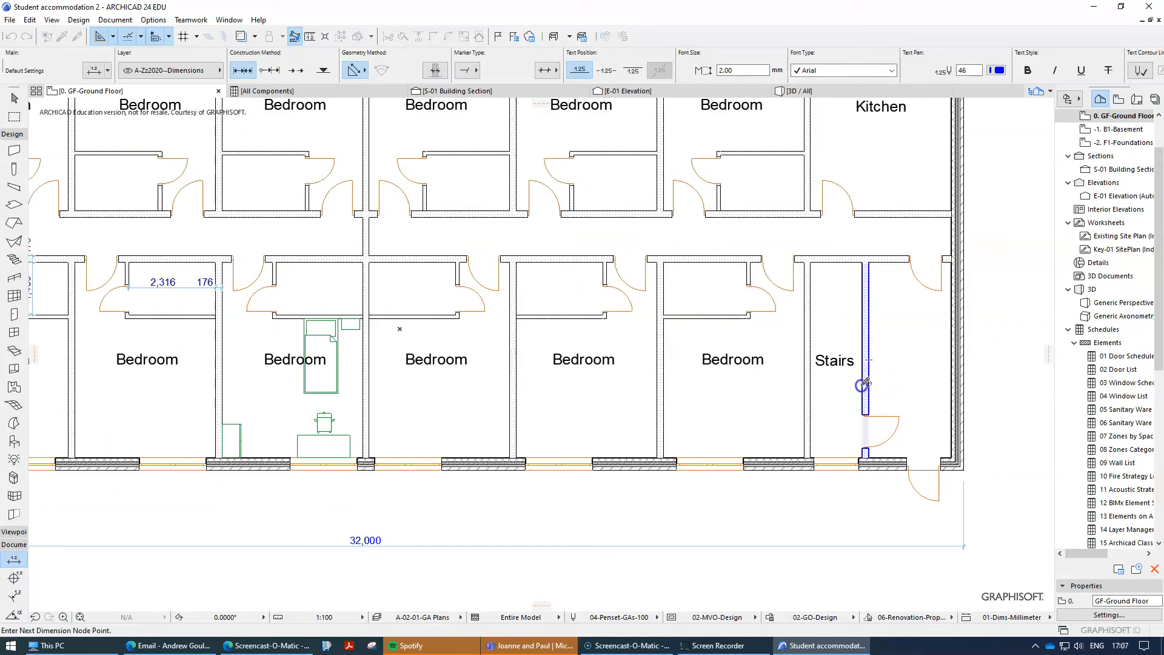
left_click(950, 383)
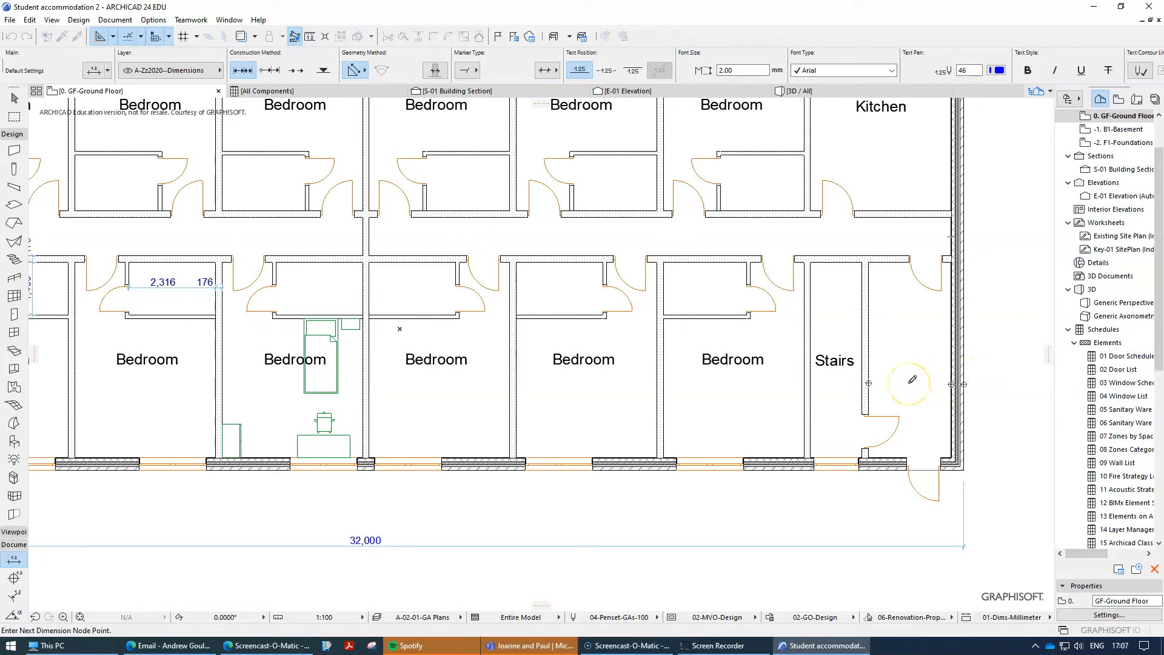
double_click(867, 384)
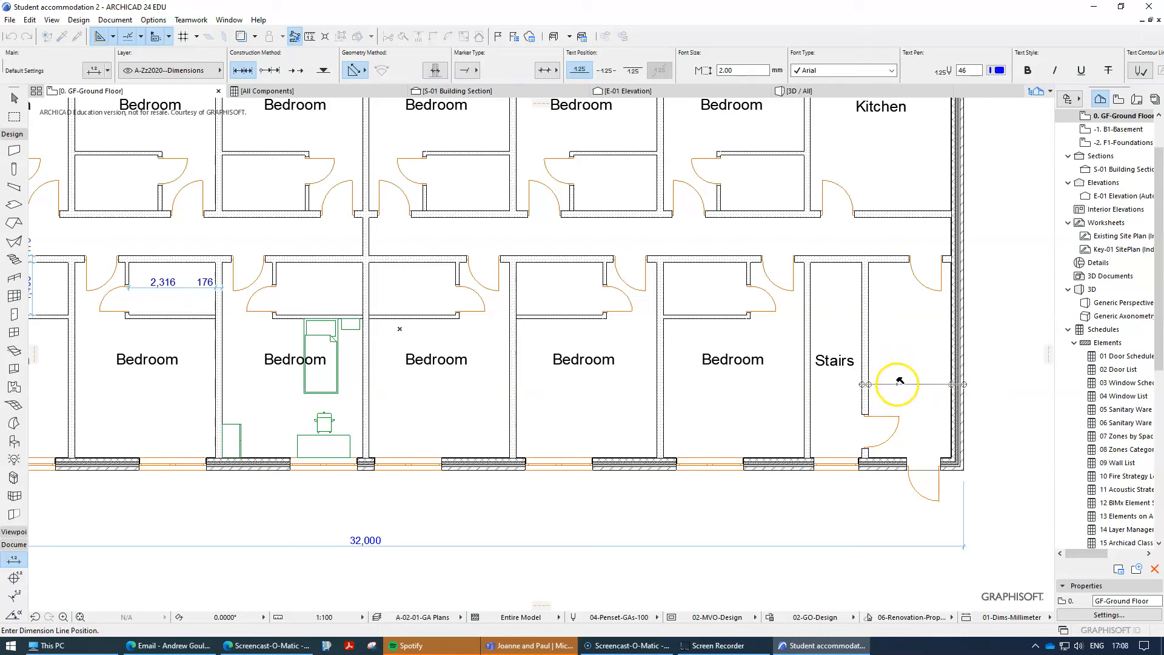
left_click(899, 383)
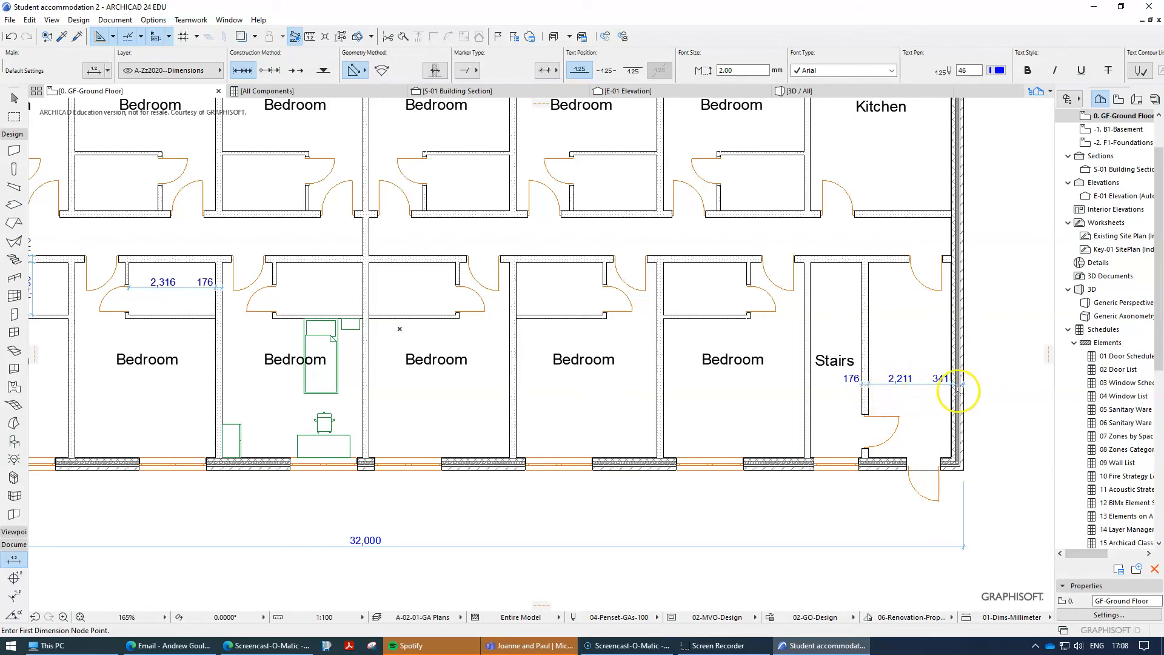
Step: Check the whole dimensioned ground floor plan, view the building in the 3D perspective, and return to the ground floor plan
scroll(709, 421, "down", 3)
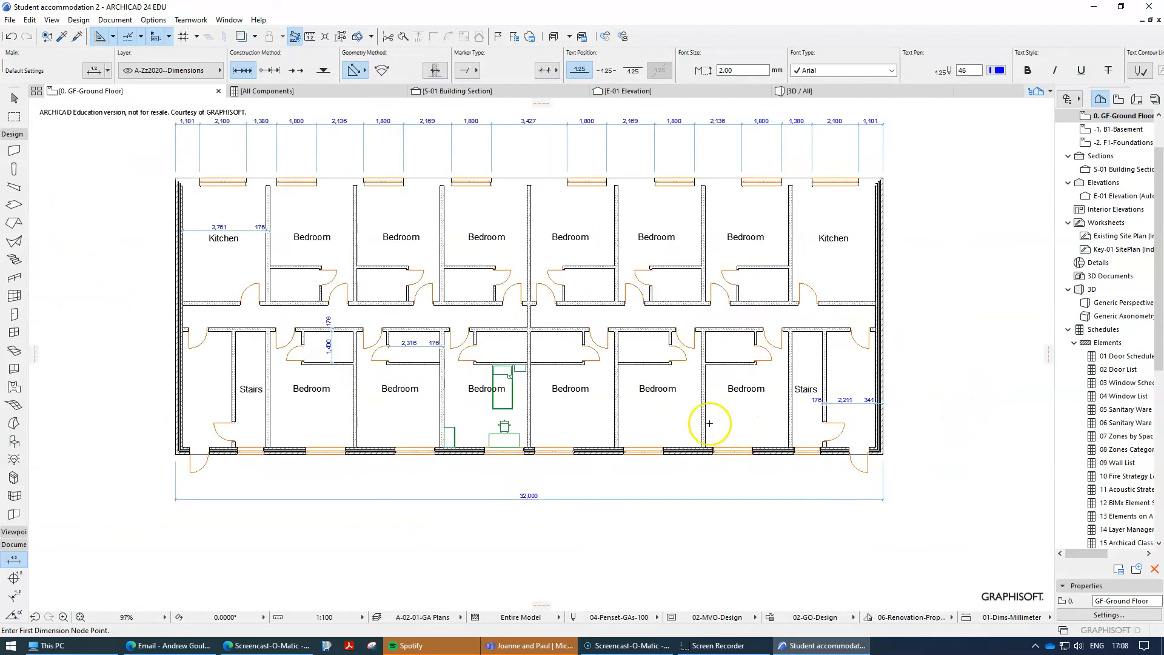
scroll(637, 382, "down", 3)
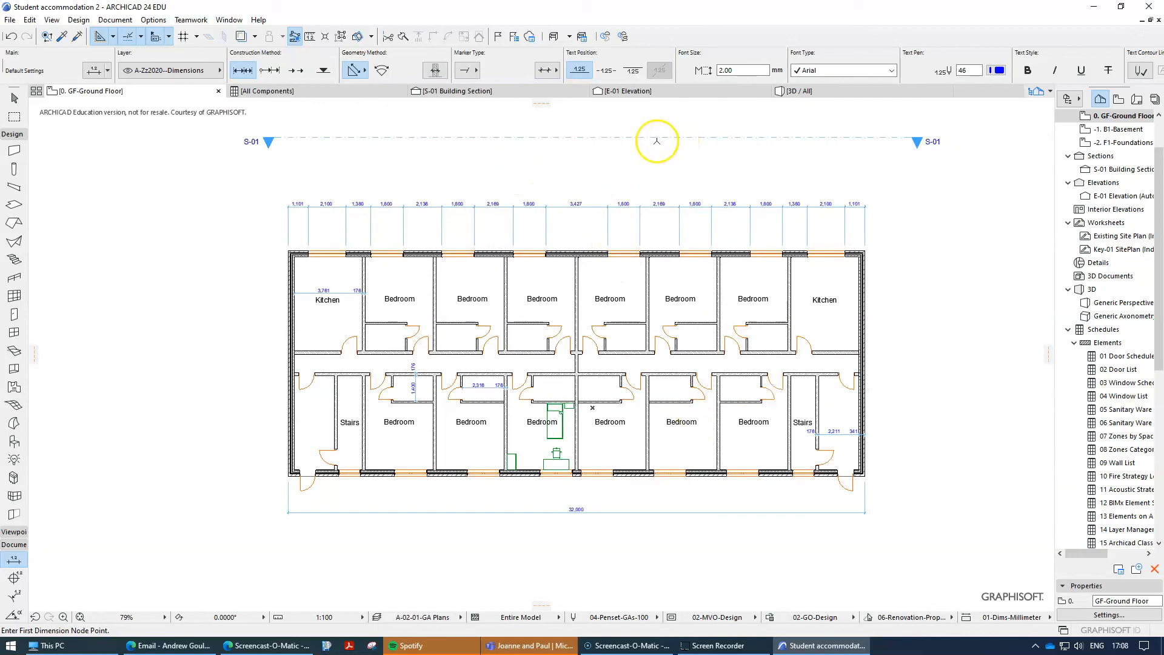
left_click(828, 92)
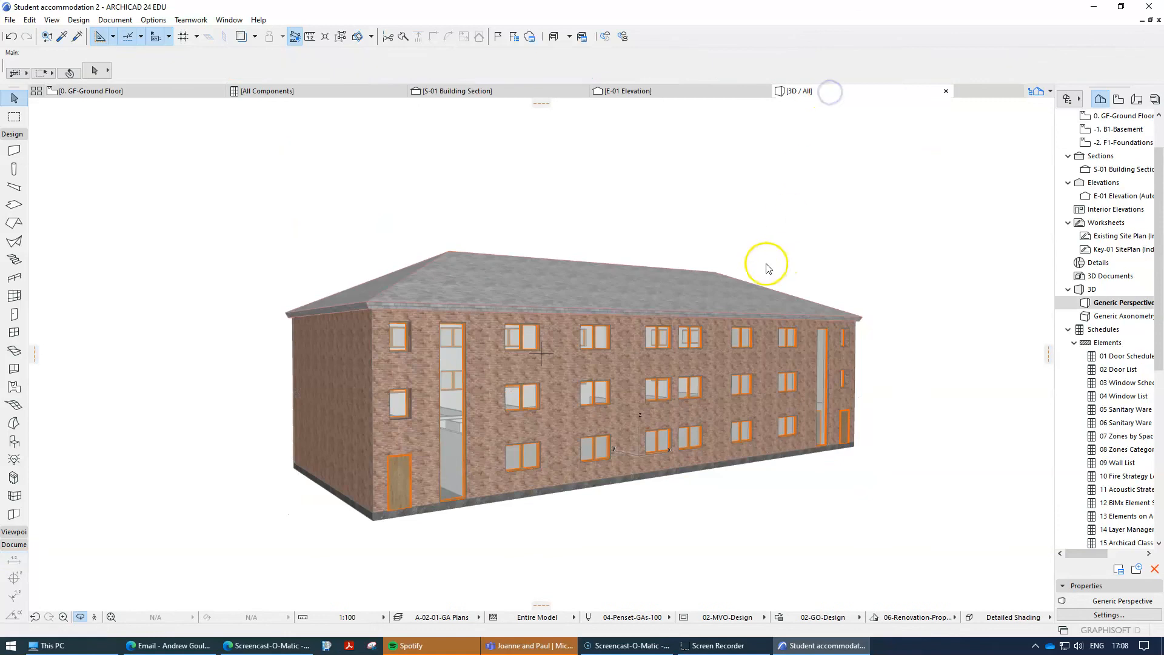
scroll(650, 452, "down", 2)
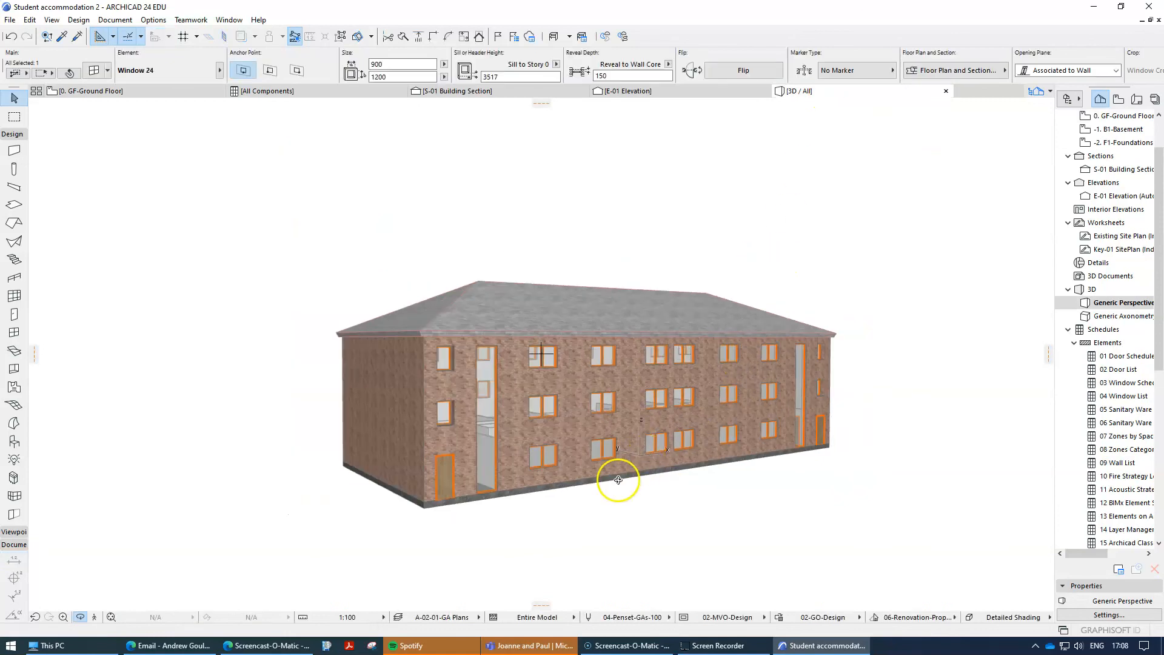
scroll(619, 480, "up", 1)
left_click(97, 92)
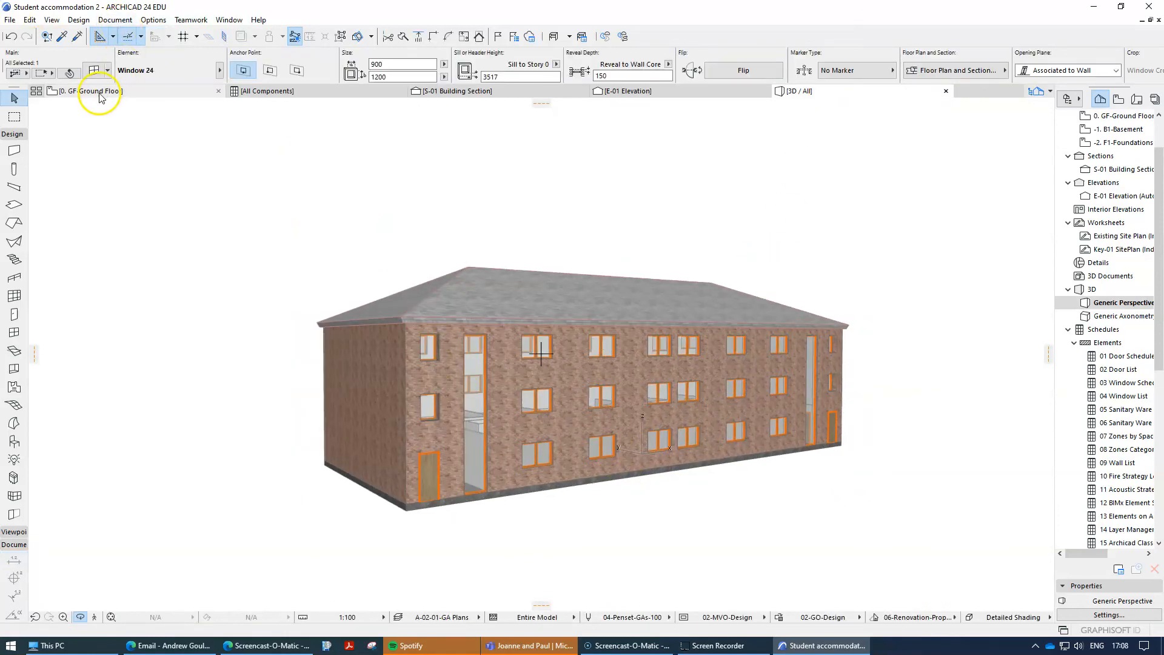